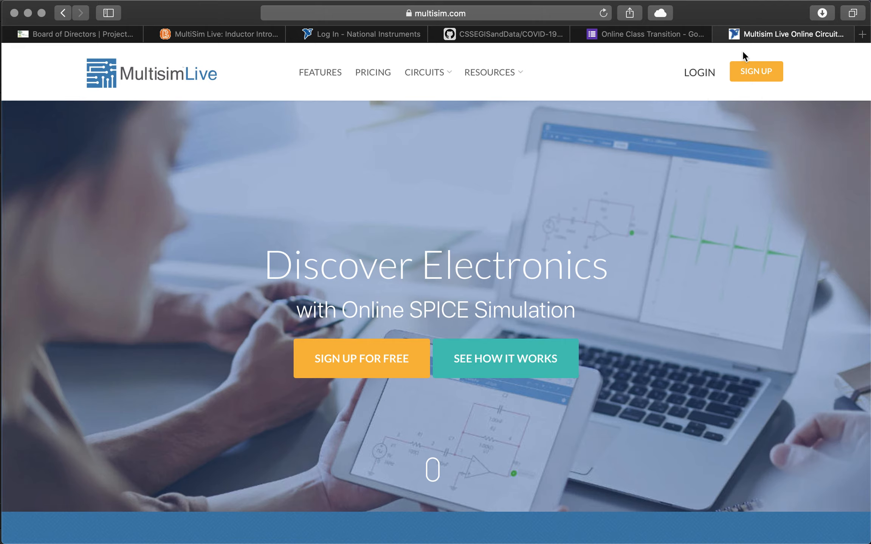
Step: Start signing up for a new NI user account from the Multisim Live landing page
click(753, 75)
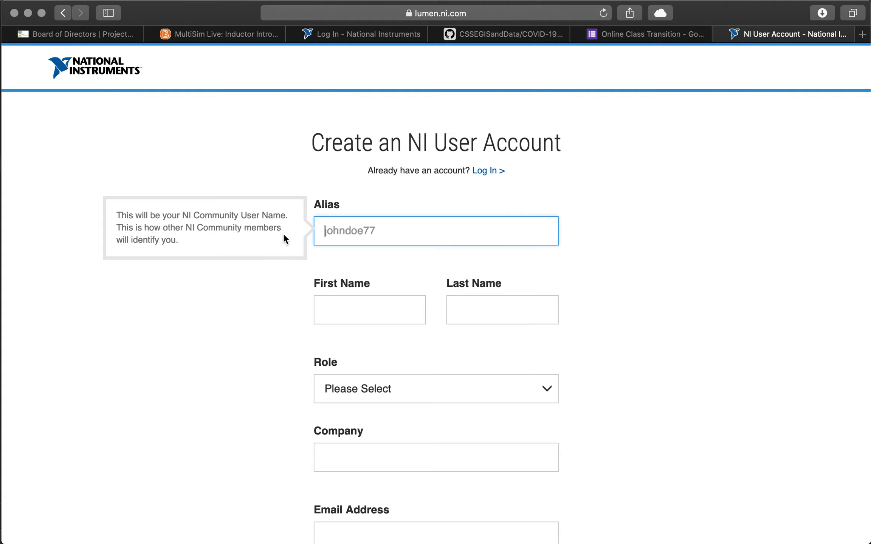
Step: Begin the NI sign-up form, passing through the Alias, First Name and Last Name fields empty
click(379, 230)
scroll(590, 271, down, 1)
click(377, 295)
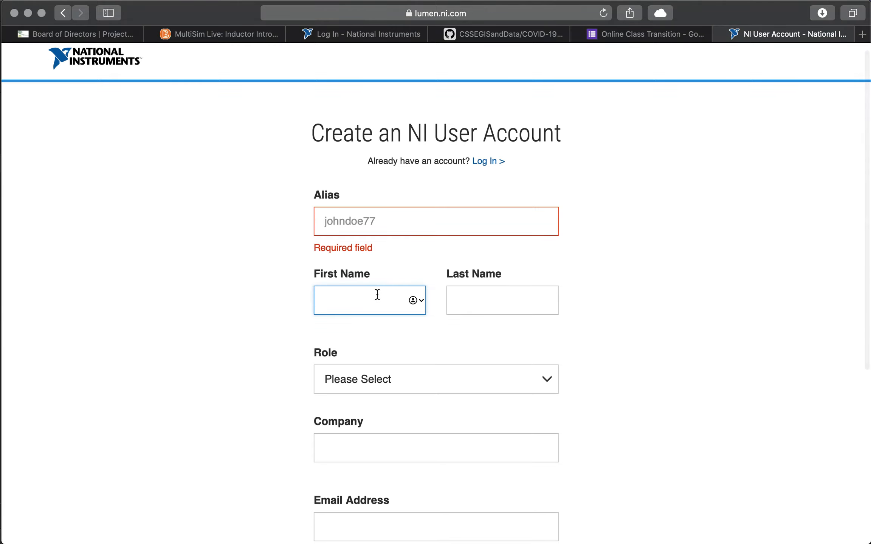
click(364, 222)
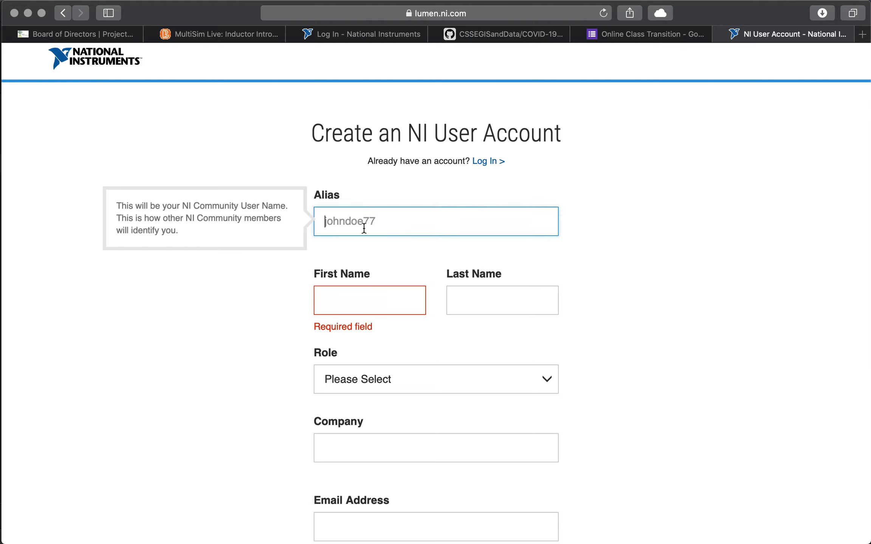
click(341, 293)
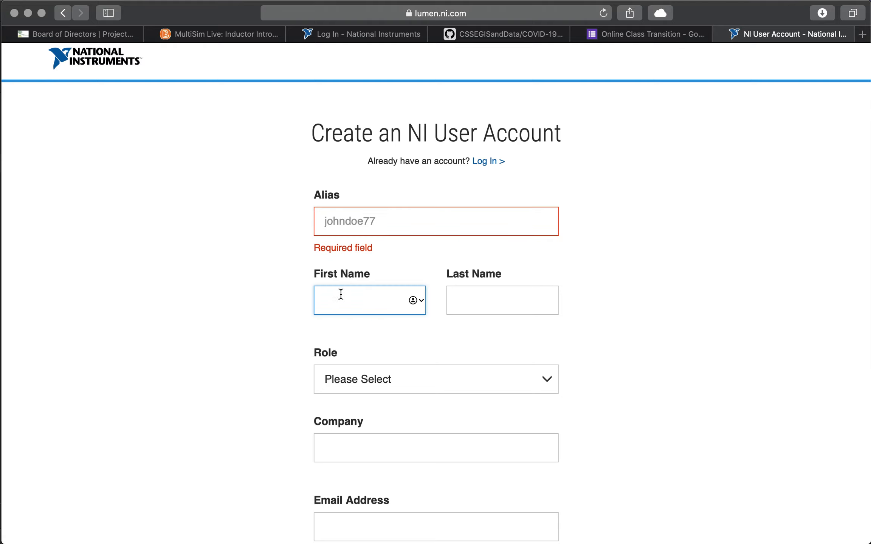
click(482, 301)
click(251, 338)
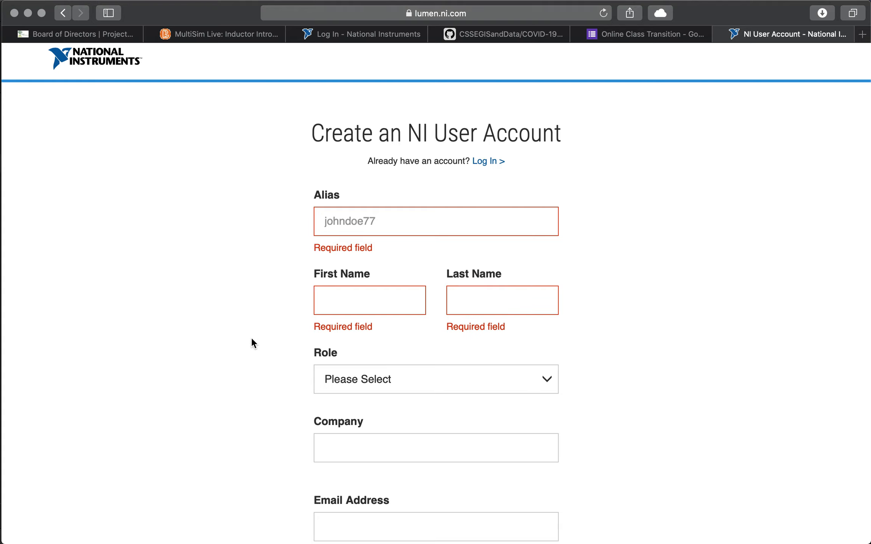
scroll(251, 337, down, 2)
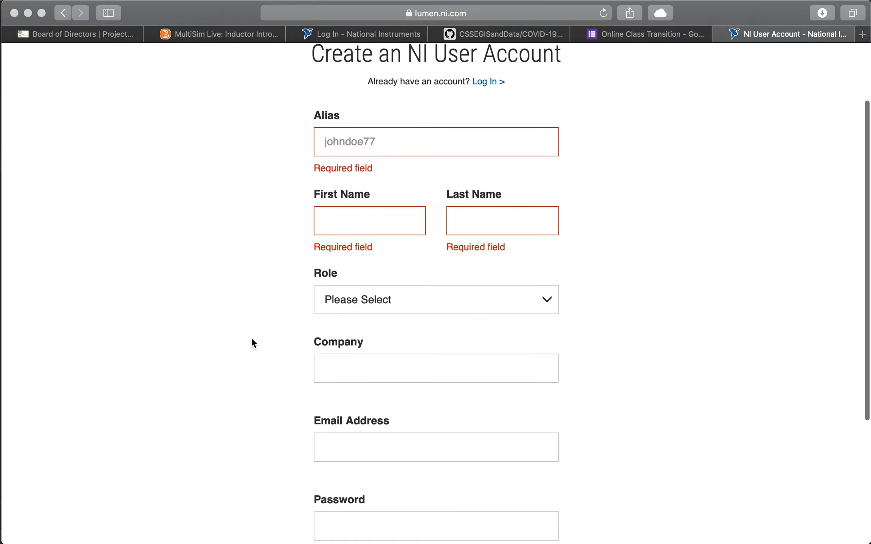
Step: Set the Role to Student, then move on past School to the Email Address field
click(399, 307)
scroll(398, 439, down, 3)
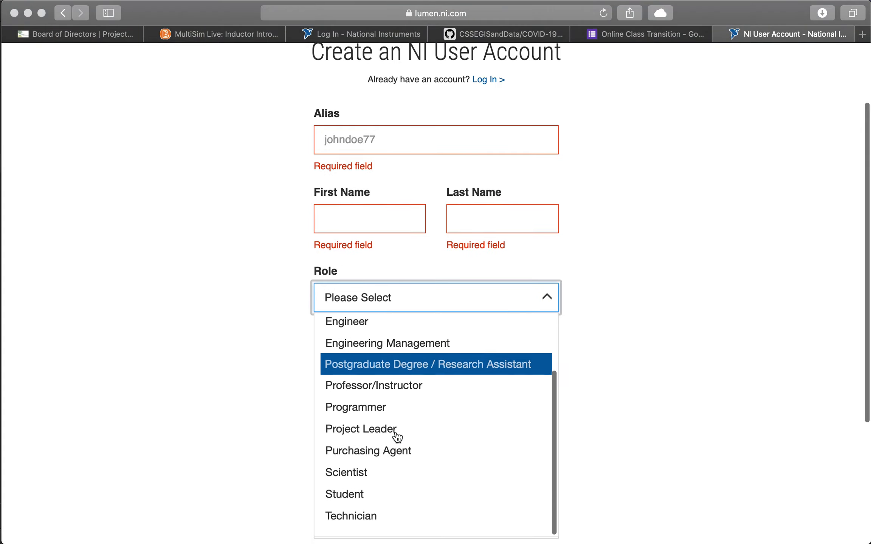
click(364, 504)
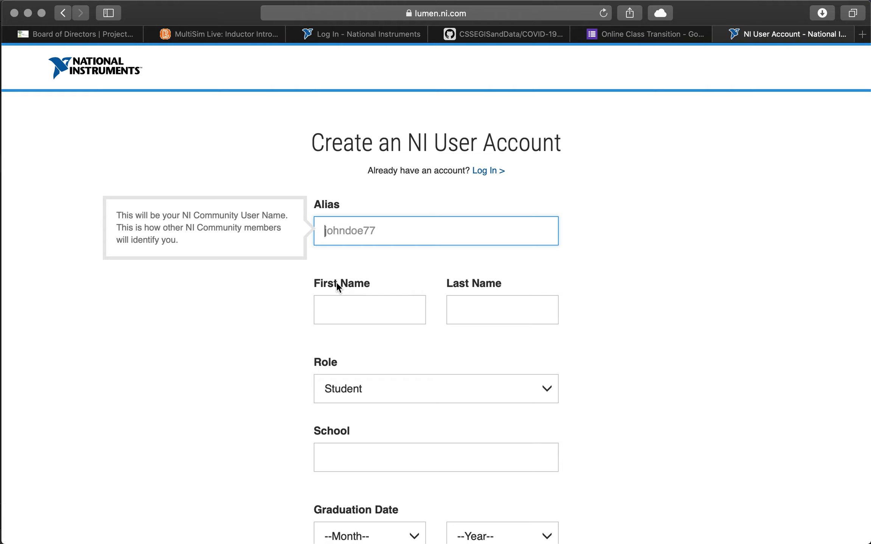
scroll(282, 349, down, 5)
click(347, 308)
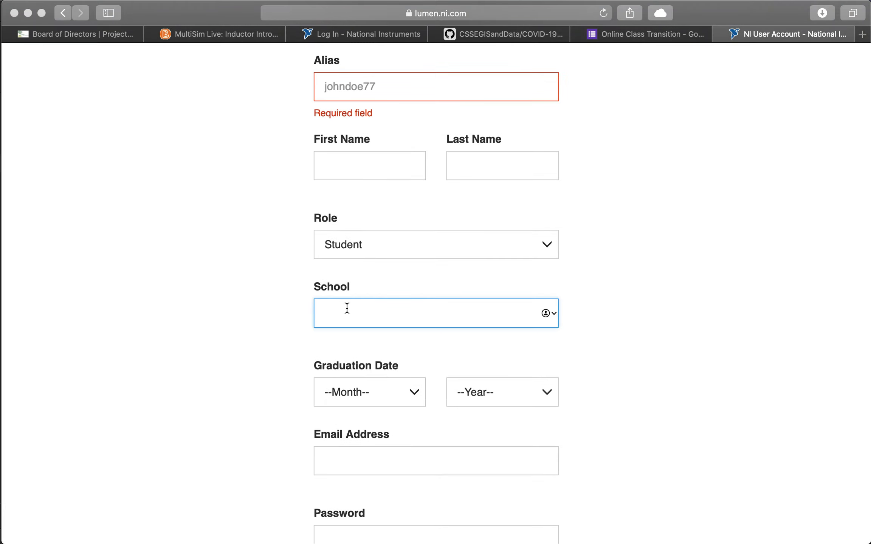
scroll(283, 320, down, 3)
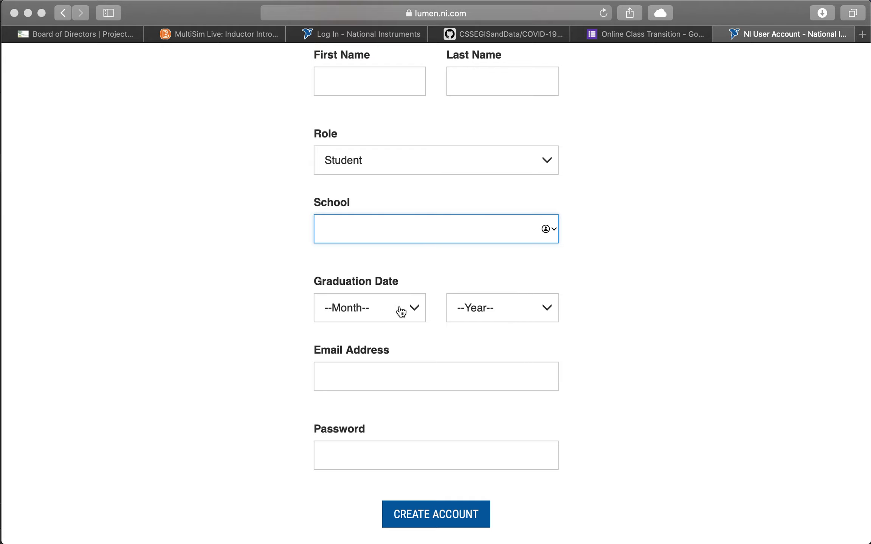
scroll(284, 334, down, 3)
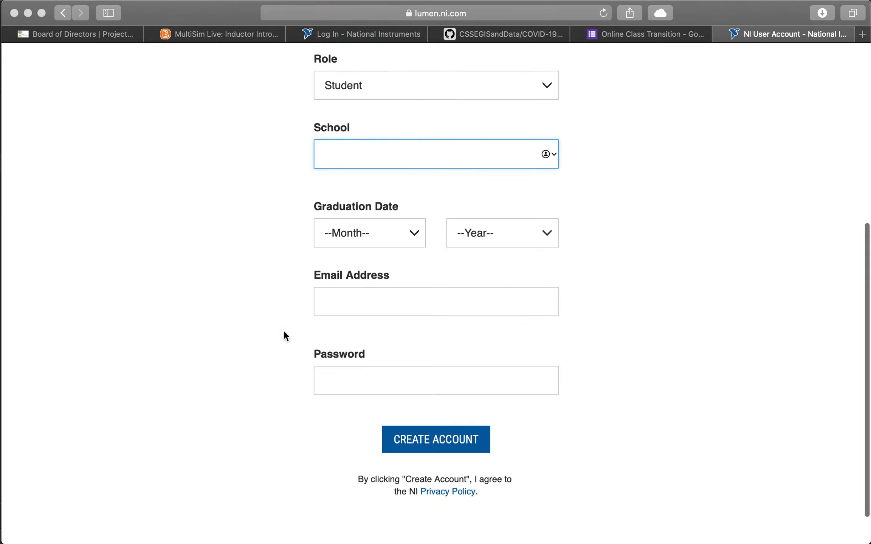
click(344, 302)
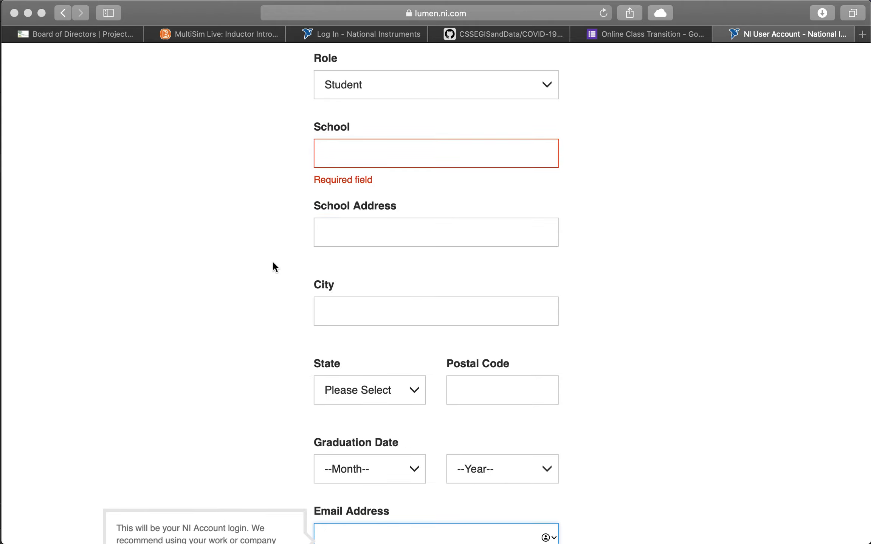
scroll(240, 356, up, 2)
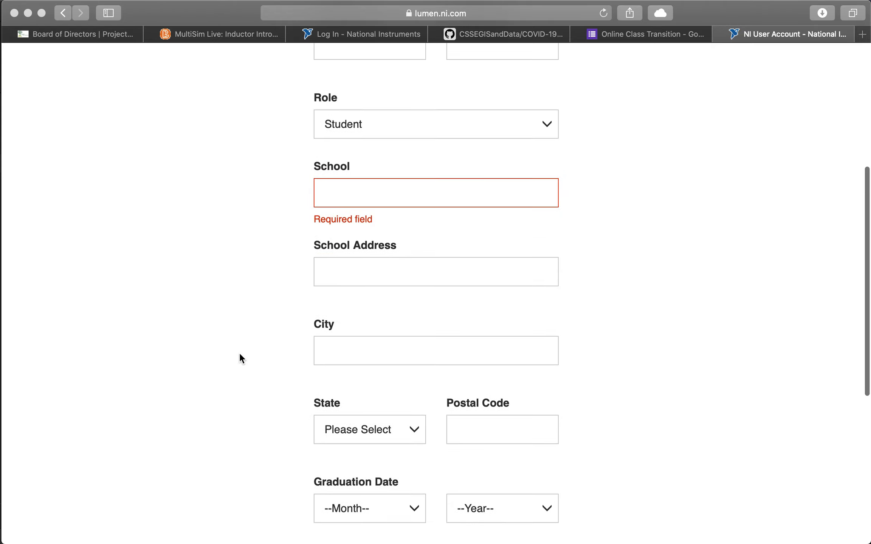
scroll(239, 352, down, 6)
scroll(277, 332, down, 3)
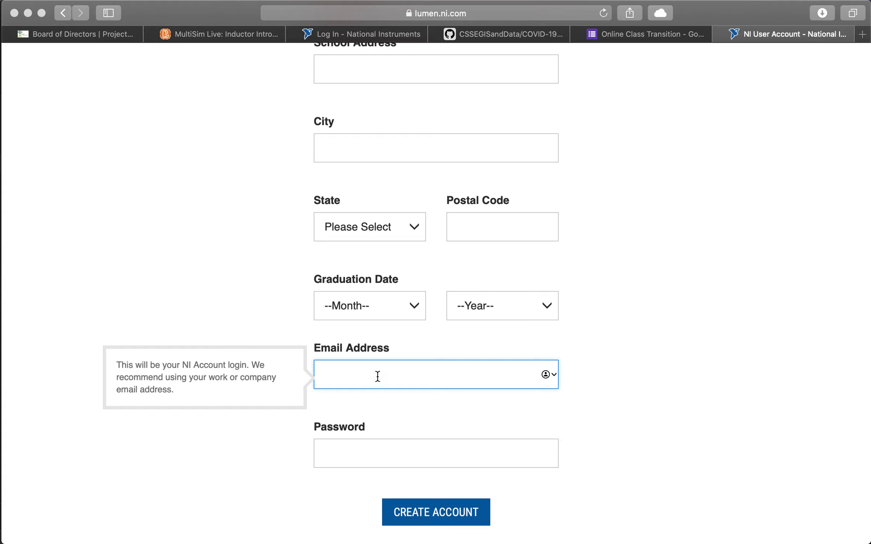
scroll(258, 456, down, 2)
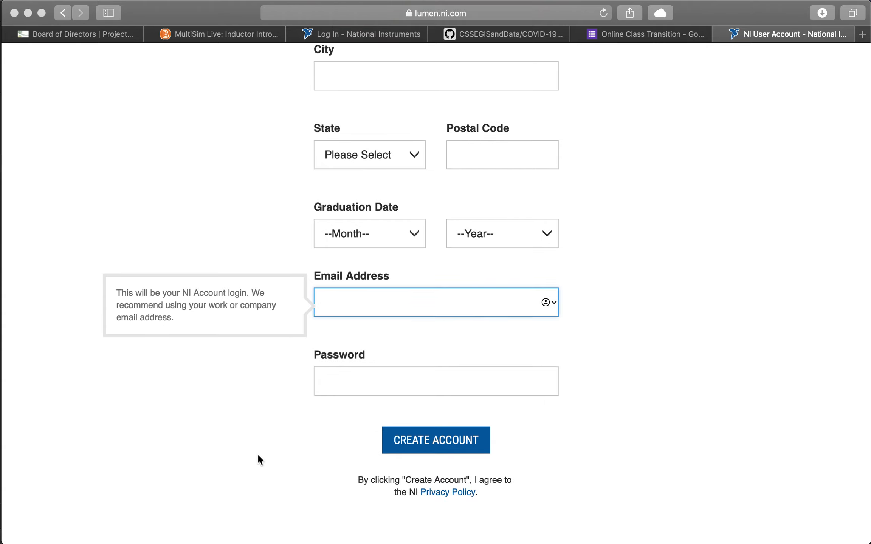
scroll(257, 453, up, 1)
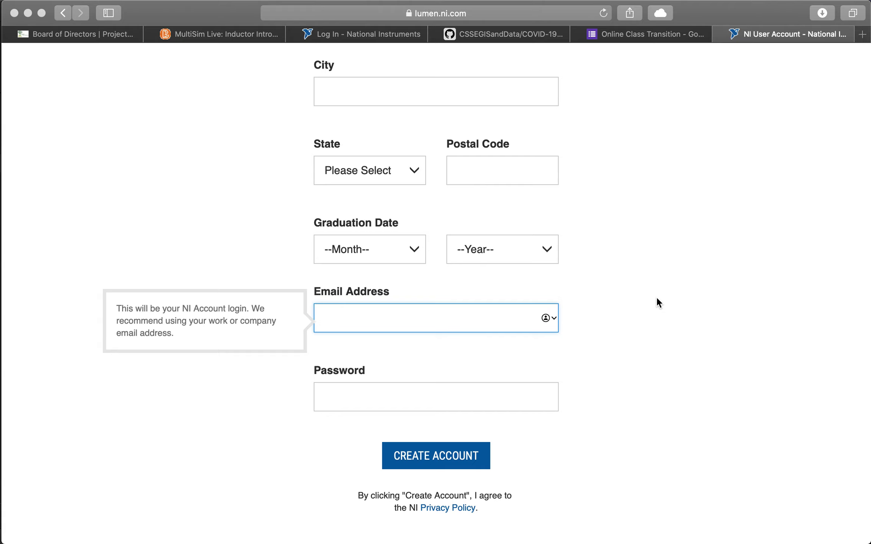
scroll(657, 298, up, 2)
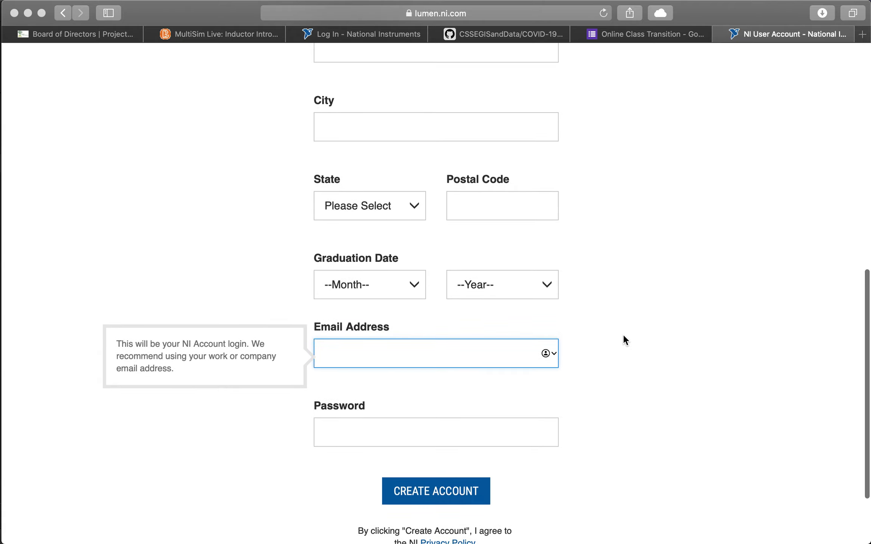
scroll(625, 340, down, 2)
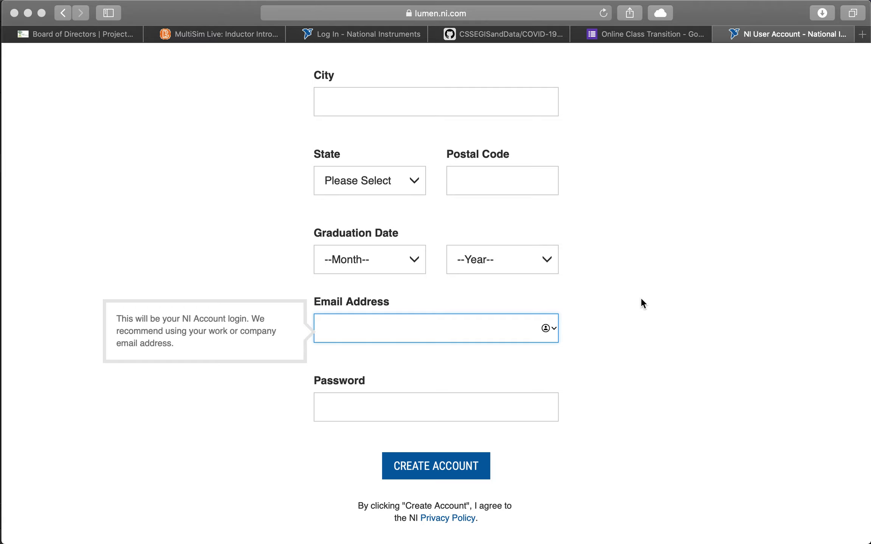
scroll(640, 299, up, 2)
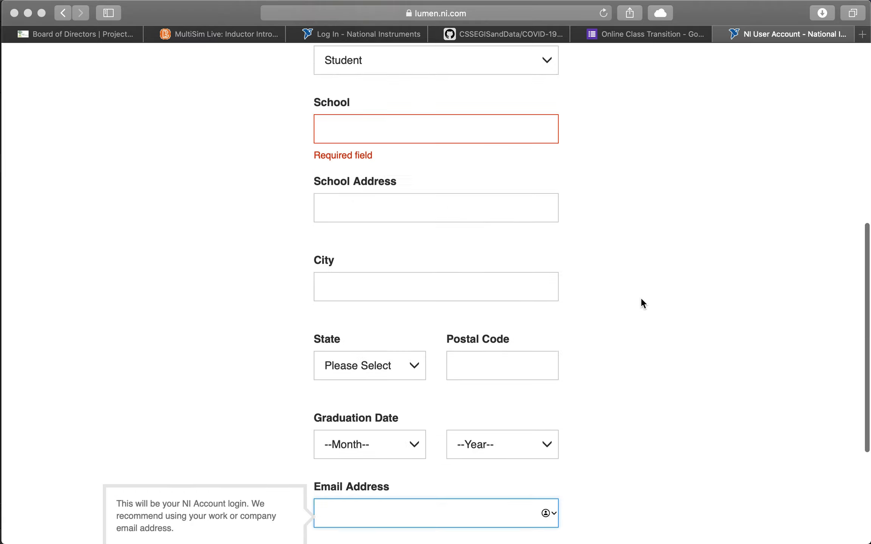
scroll(641, 303, up, 15)
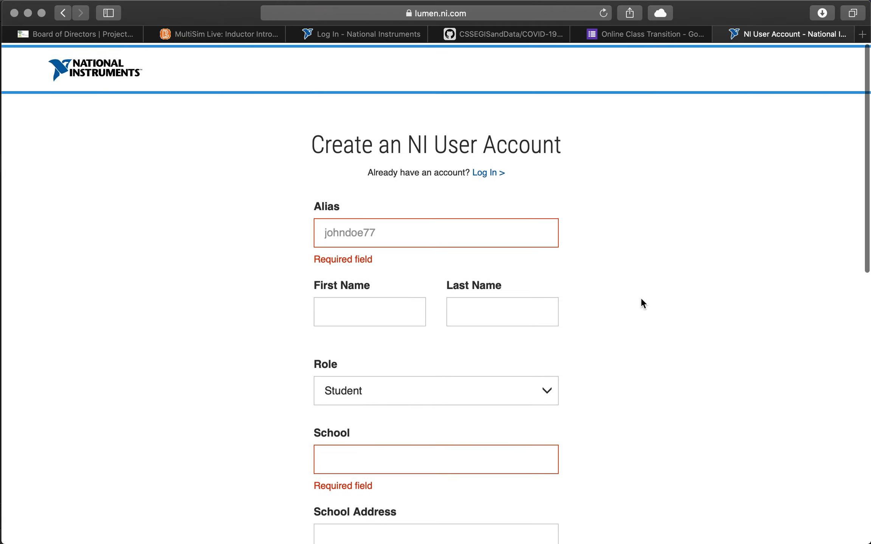
click(490, 171)
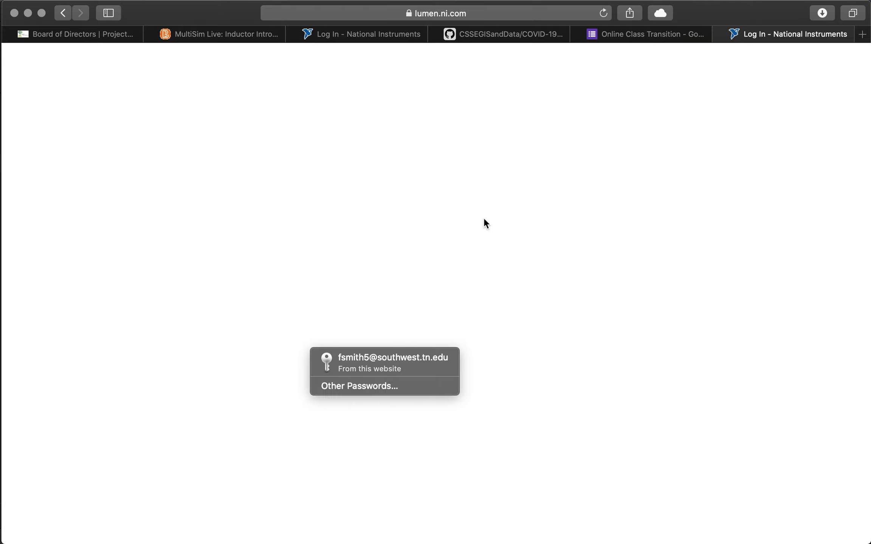
Step: Log in with the saved NI account credentials, re-entering the saved password when prompted
click(376, 361)
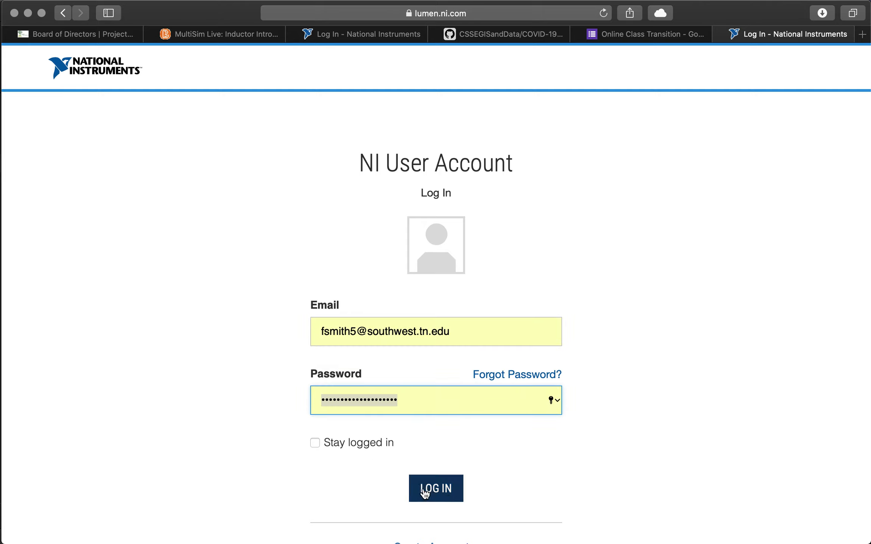
click(444, 491)
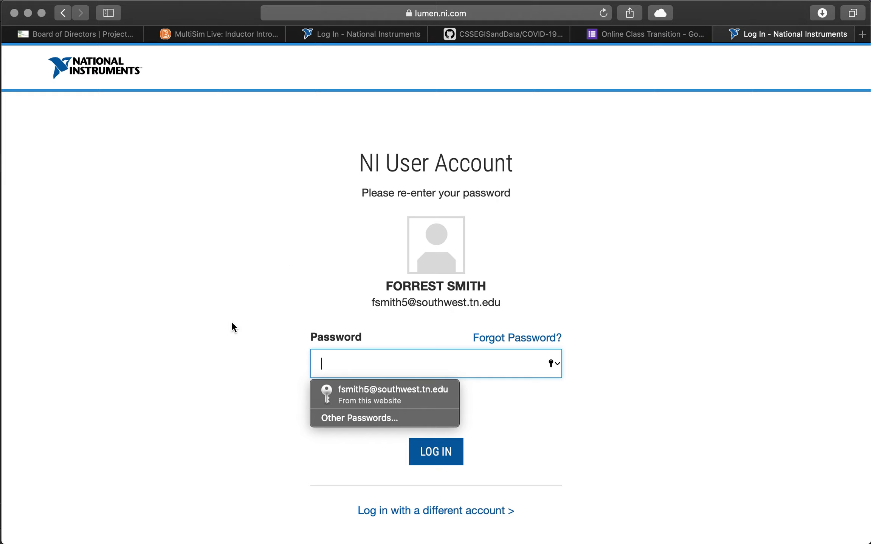
click(386, 390)
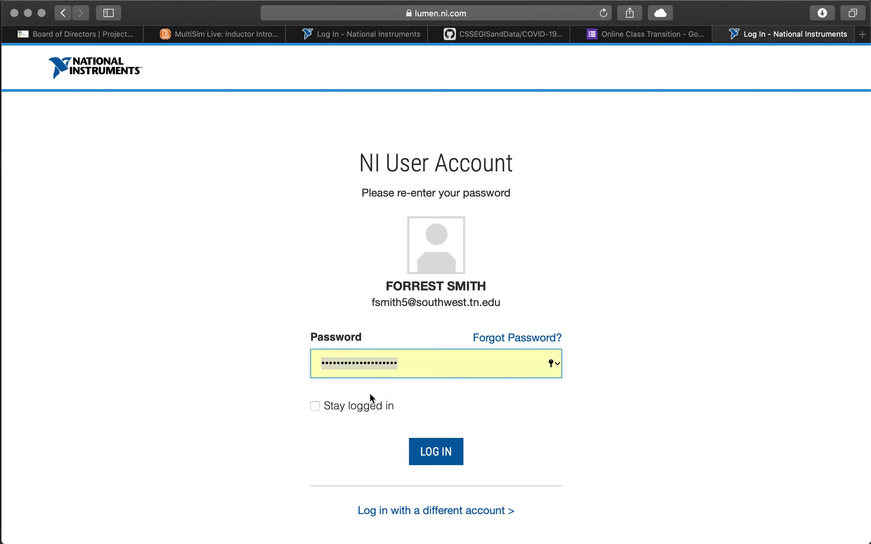
click(436, 454)
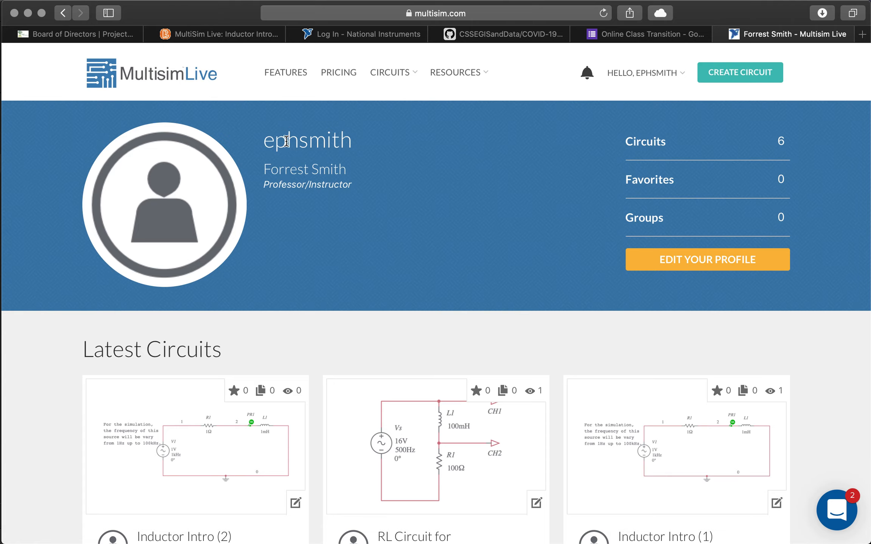
Step: Browse the profile's Latest Circuits: Inductor Intro (2), RL Circuit for Measurements, and Inductor Intro (1)
double_click(291, 141)
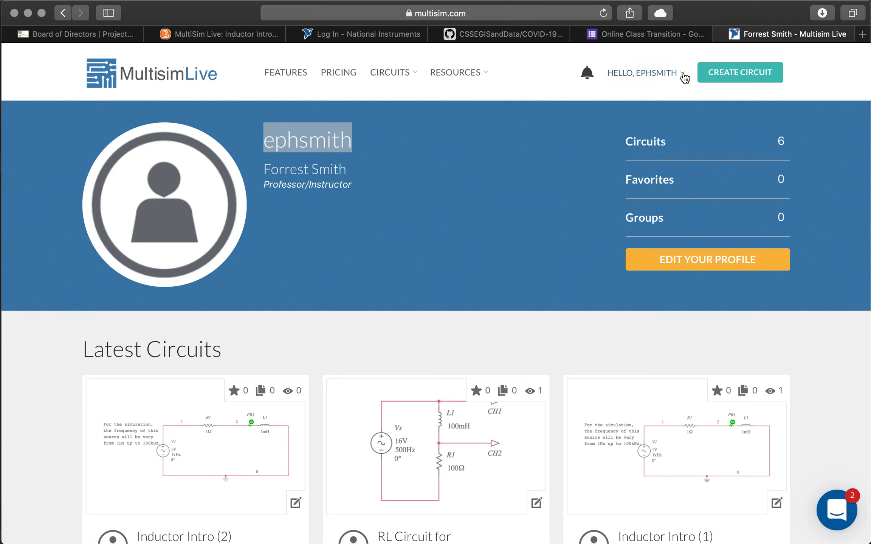
click(683, 74)
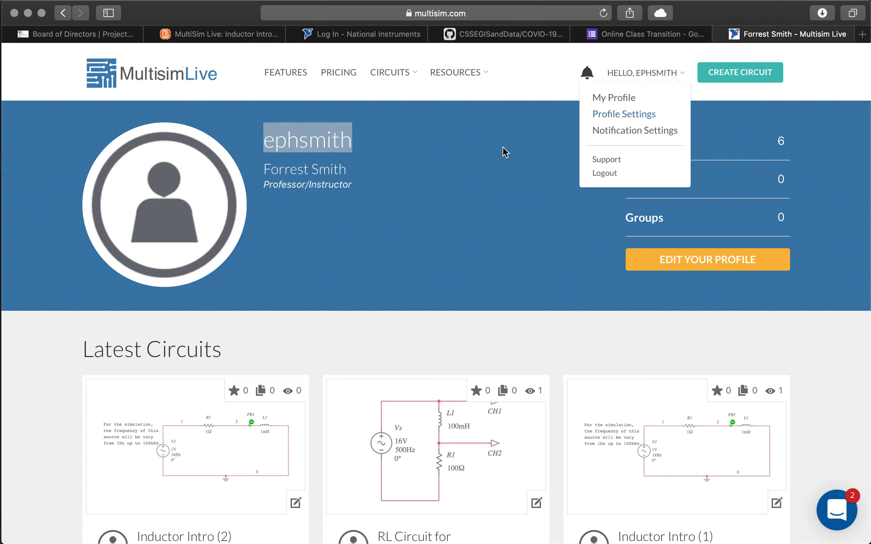
click(449, 194)
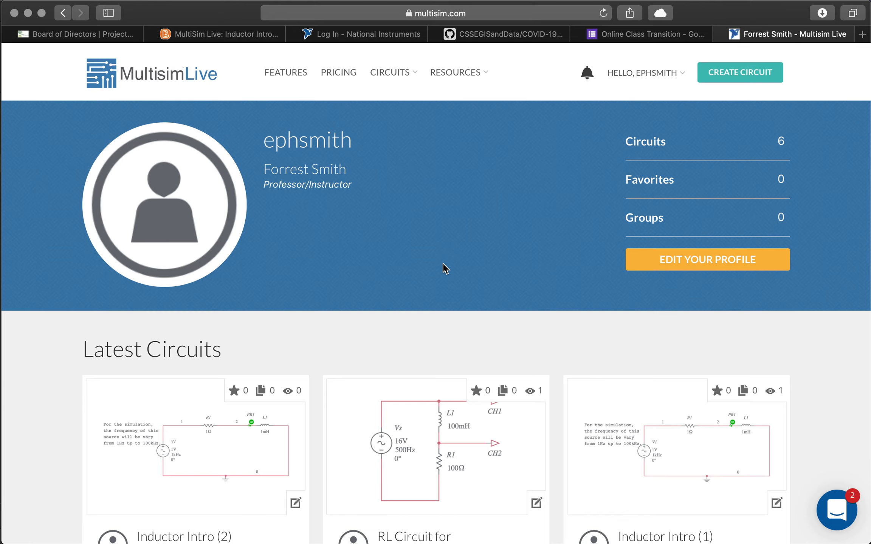
scroll(296, 282, down, 3)
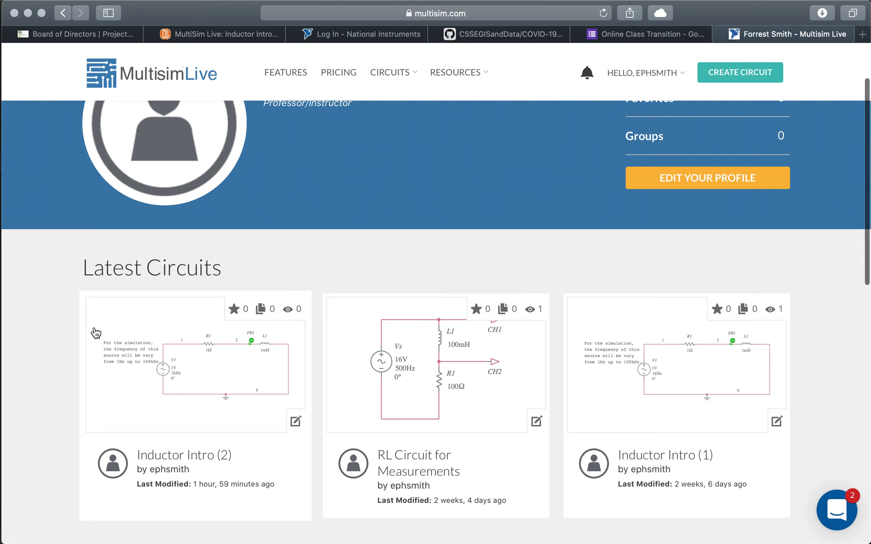
scroll(501, 296, down, 5)
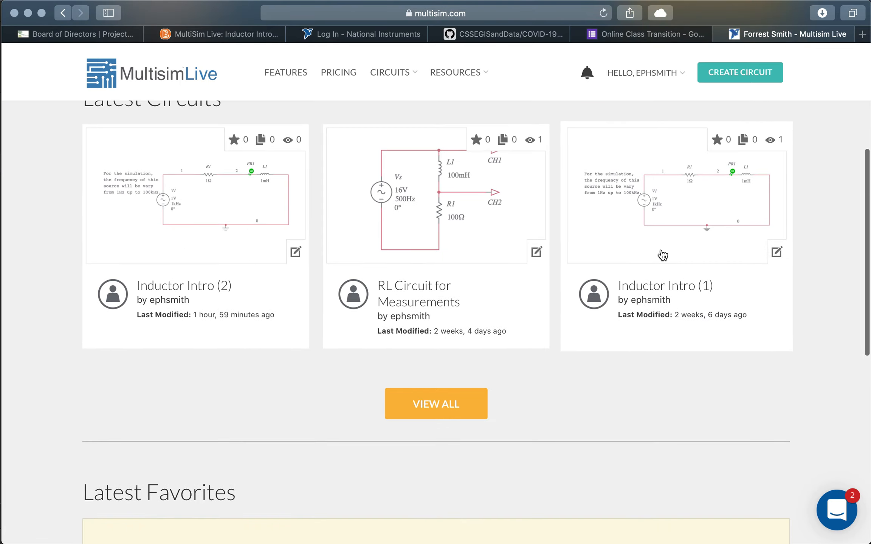
scroll(658, 253, up, 7)
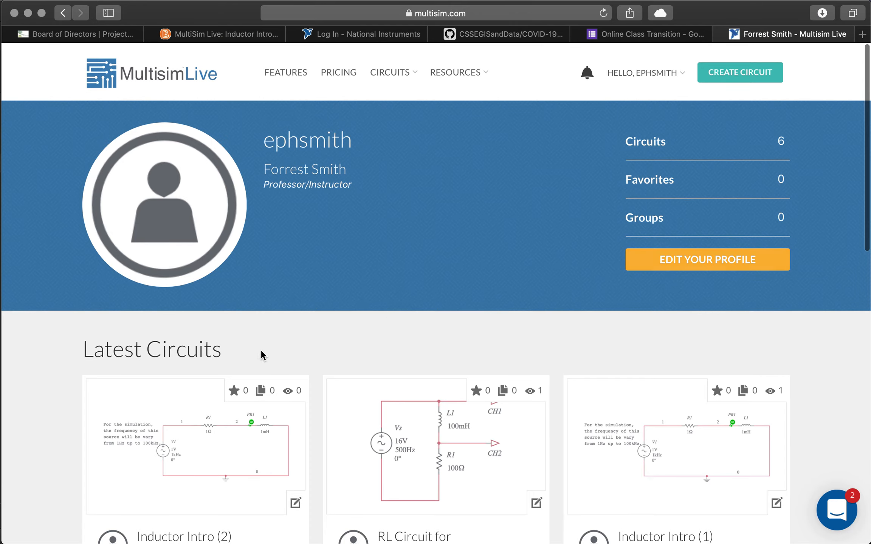
scroll(462, 322, down, 8)
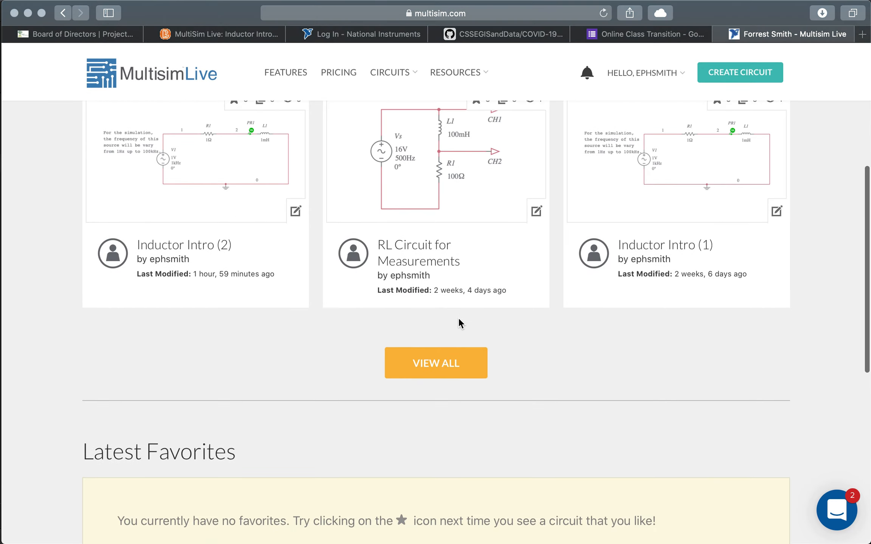
scroll(438, 374, up, 7)
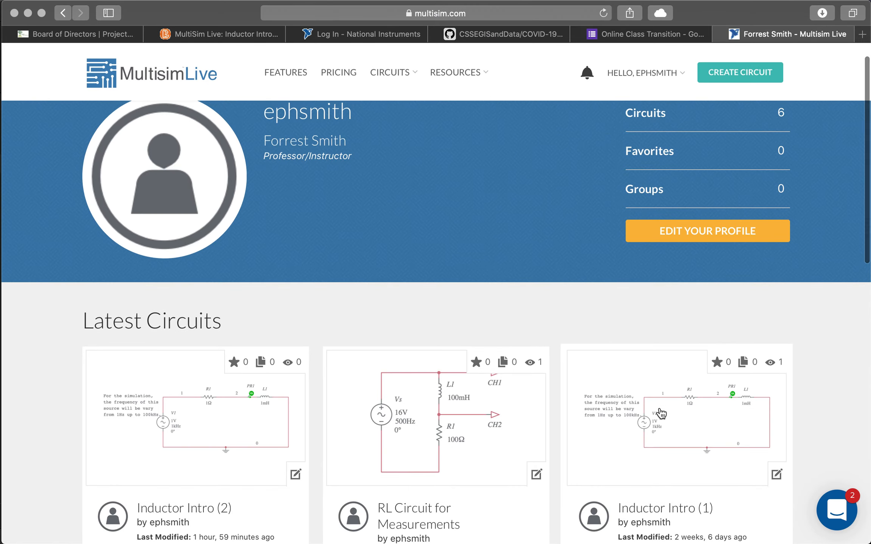
scroll(583, 302, up, 1)
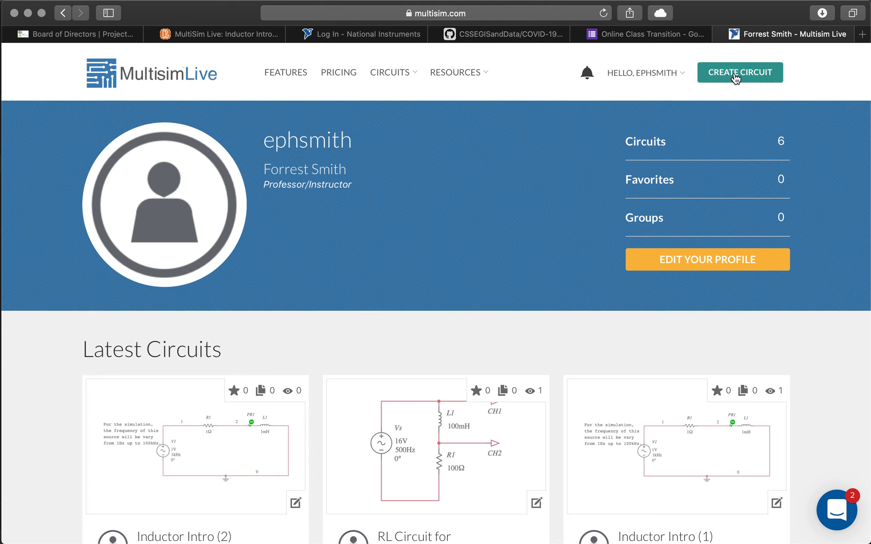
Step: Create a new, blank Untitled Circuit in the schematic editor
click(735, 78)
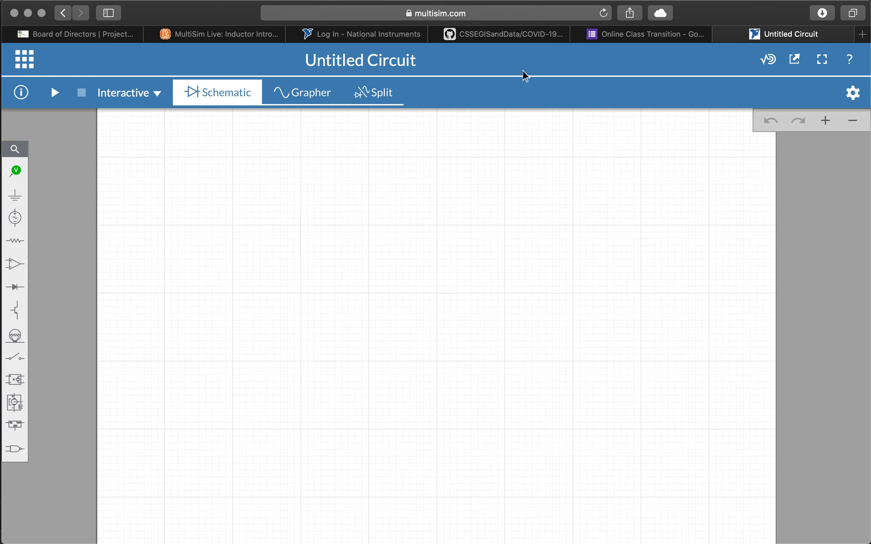
click(22, 60)
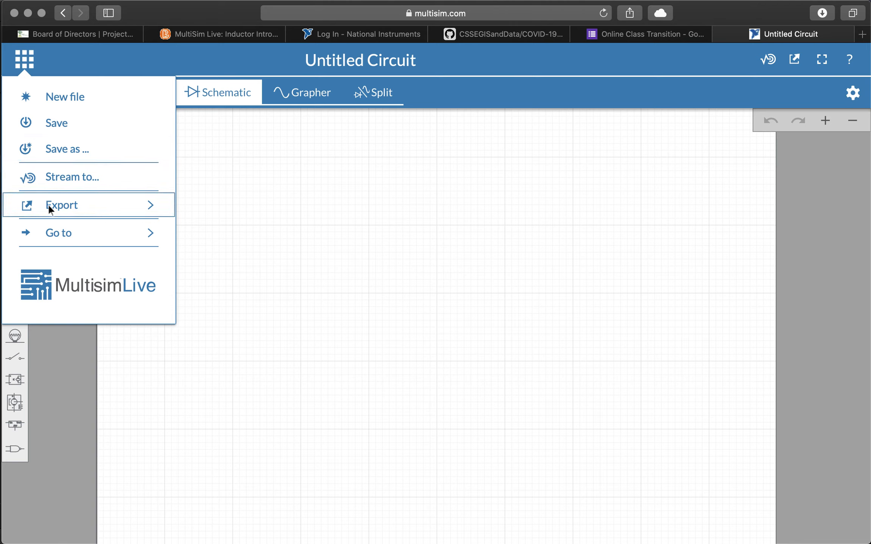
Step: Check the Export formats, such as Schematic image, then dismiss the file menu
click(87, 209)
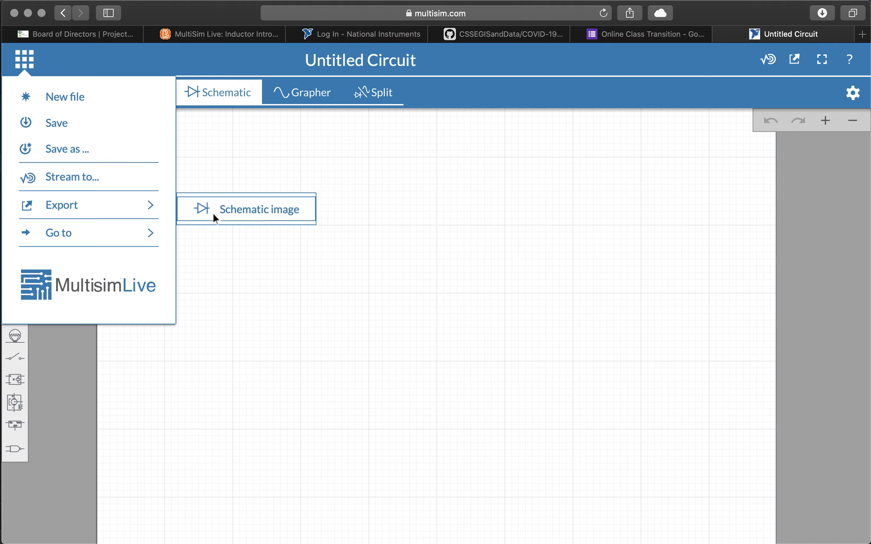
click(62, 363)
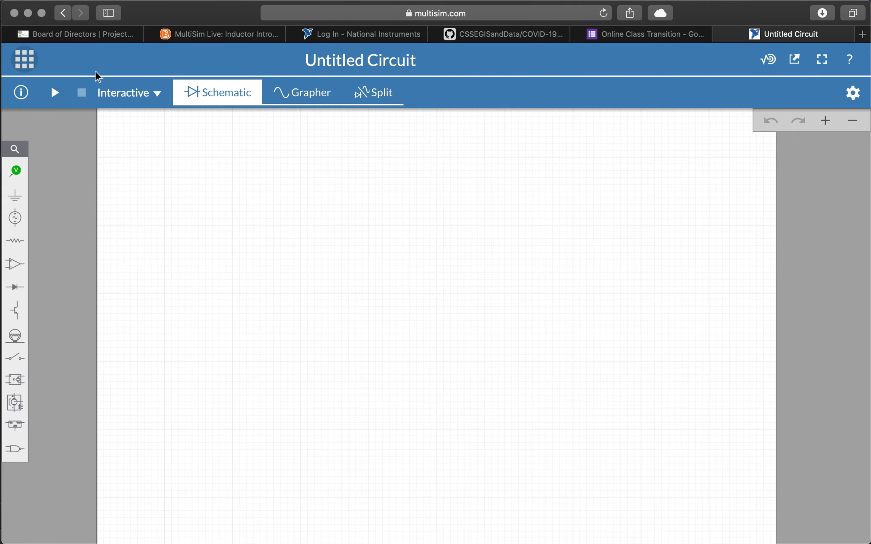
Step: Change the circuit title from 'Untitled Circuit' to 'Demo Circuit 1'
click(346, 59)
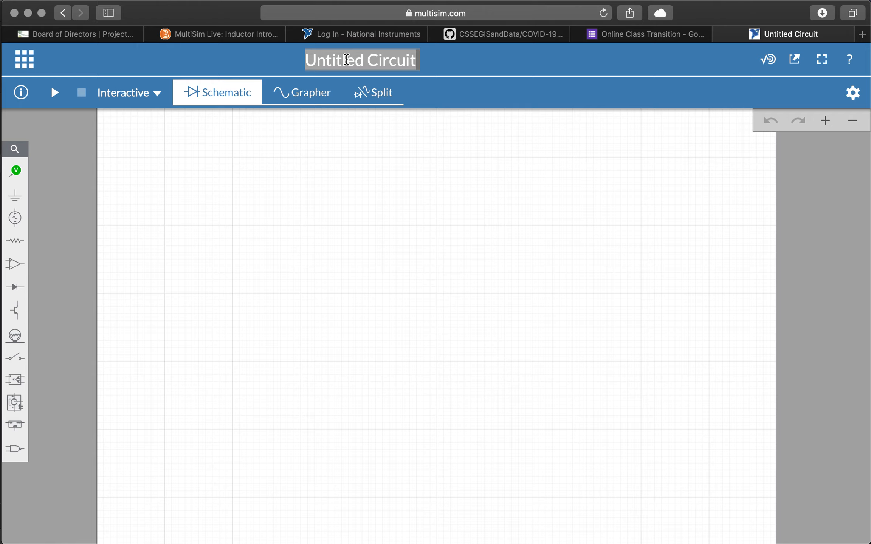
click(346, 60)
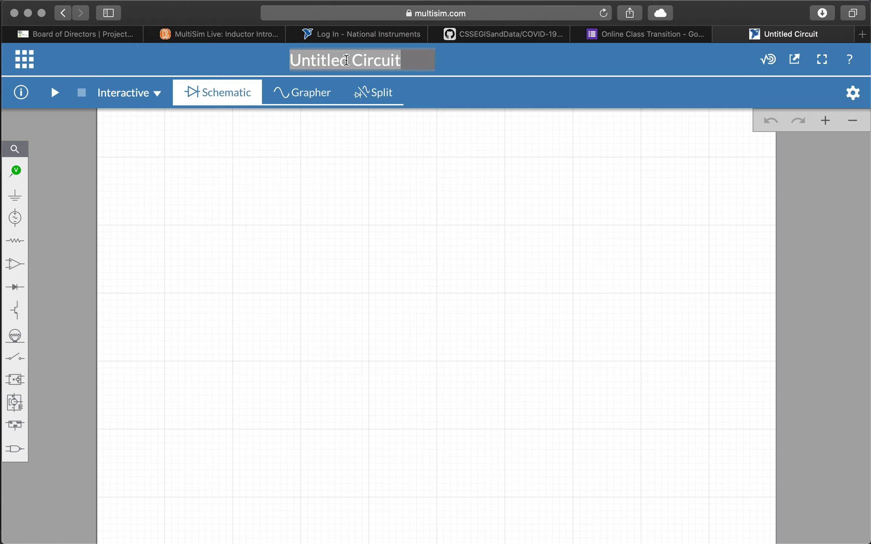
text(Demo Circuit 1)
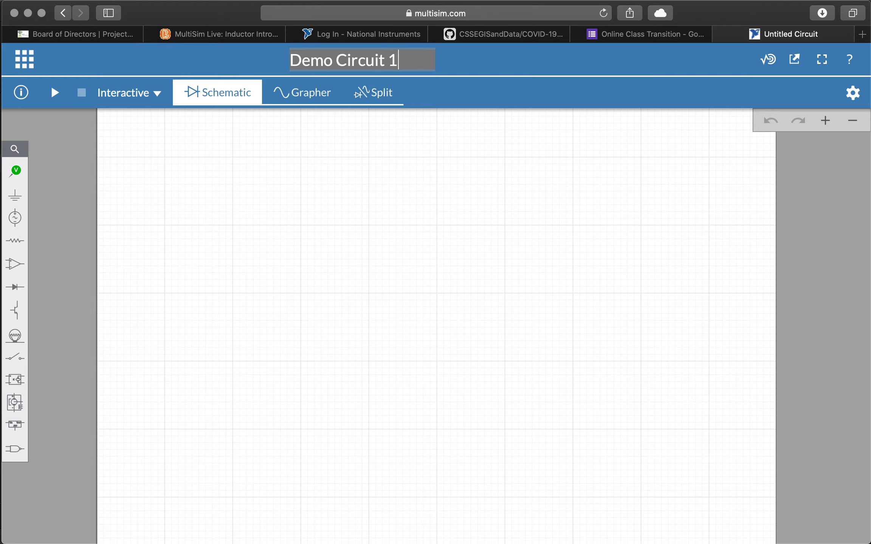
key(Return)
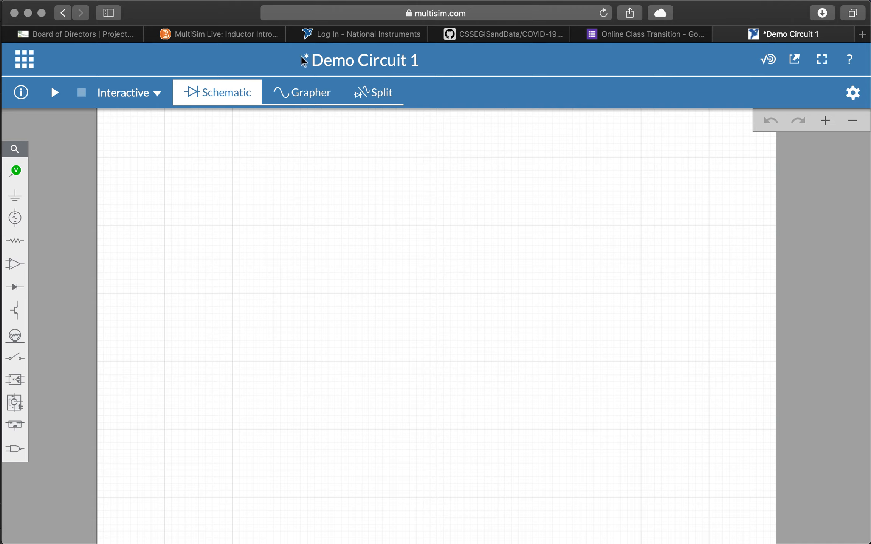
click(21, 62)
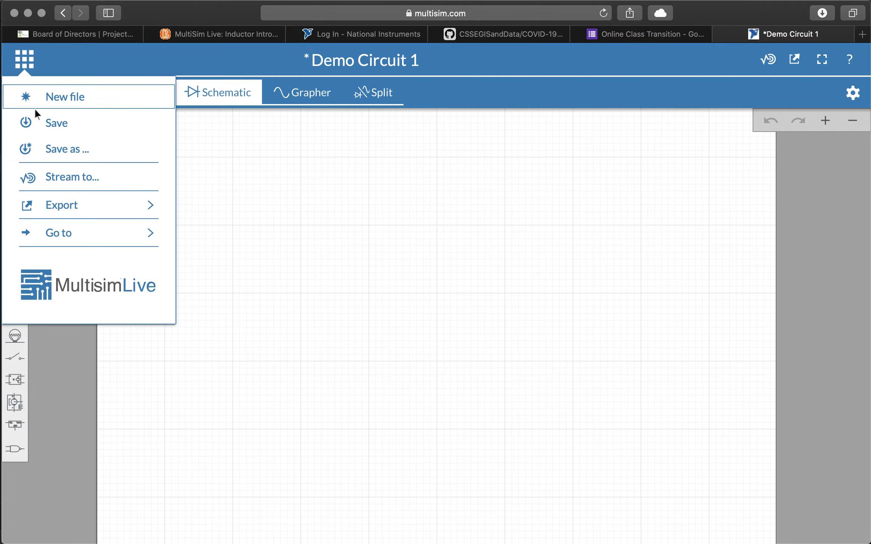
Step: Save the circuit as Public with the description 'A simple demo circuit for AC Circuits.'
click(39, 122)
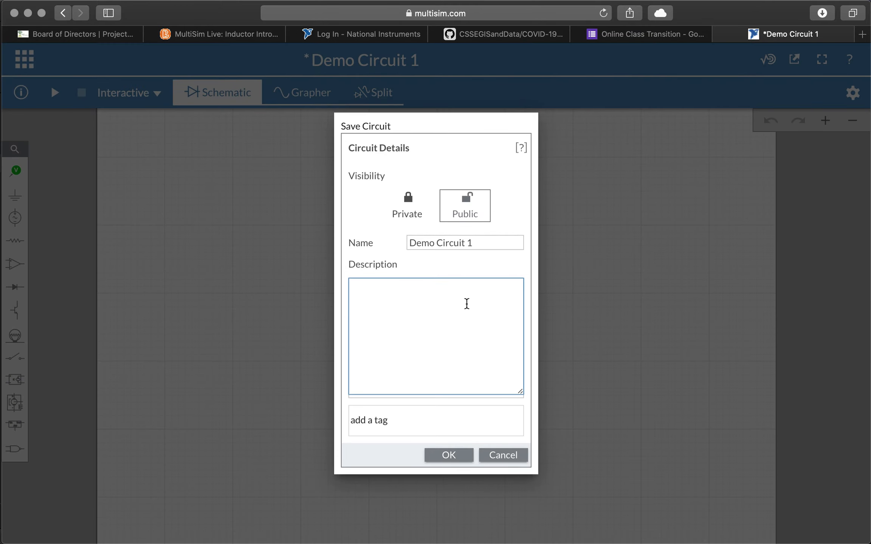
click(413, 214)
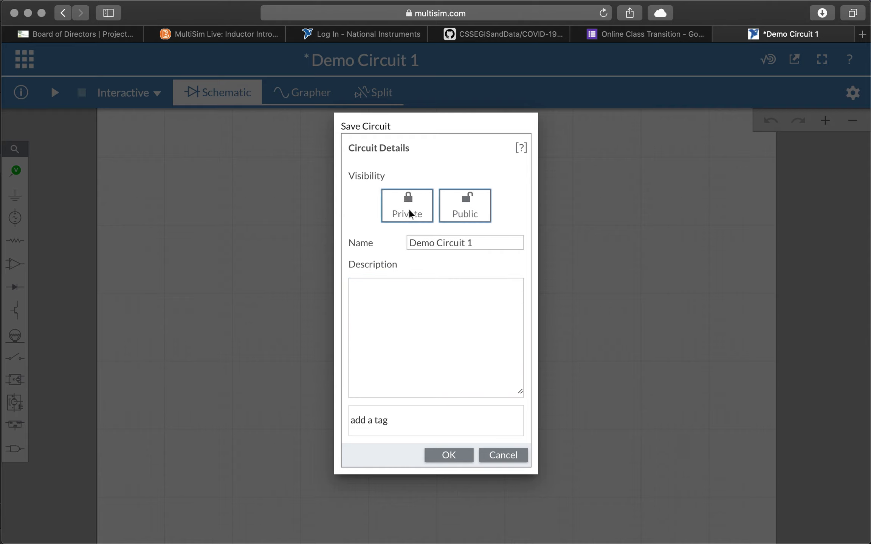
click(457, 204)
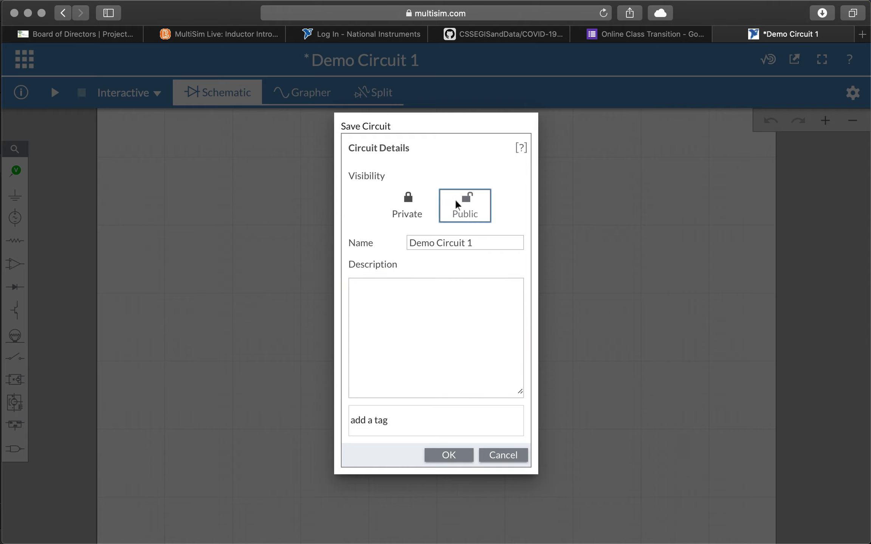
click(411, 297)
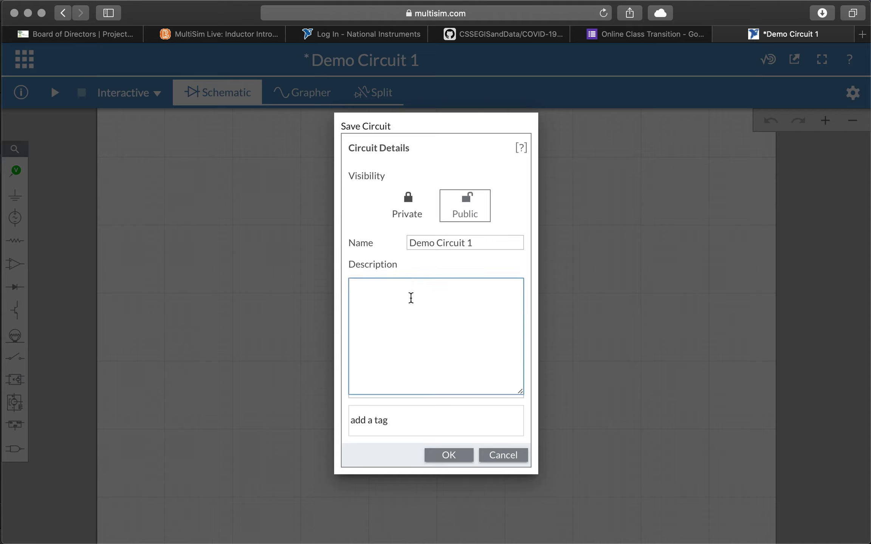
click(474, 245)
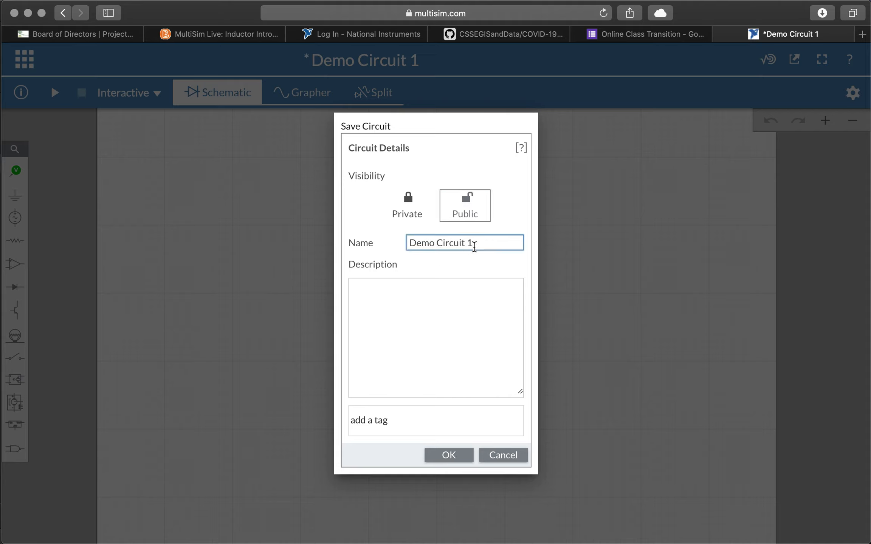
click(402, 323)
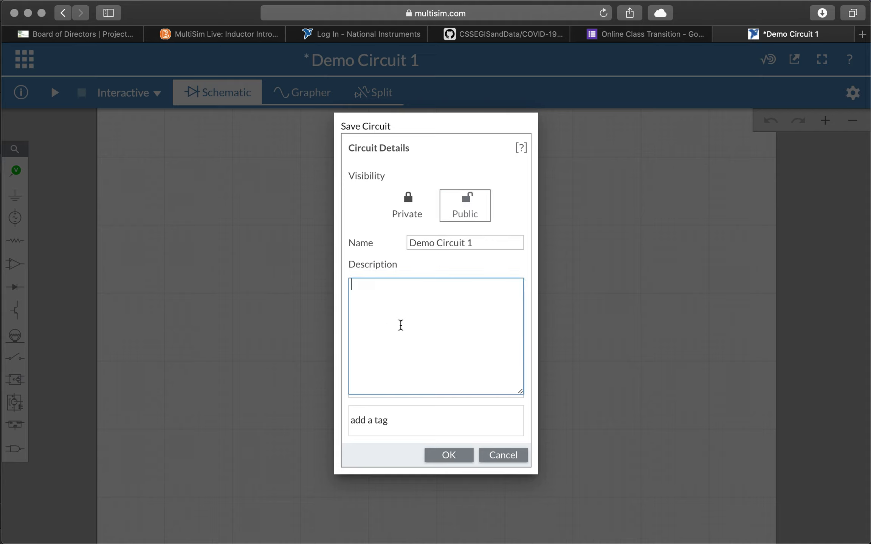
text(A simple demo circuit for AC Circuits.)
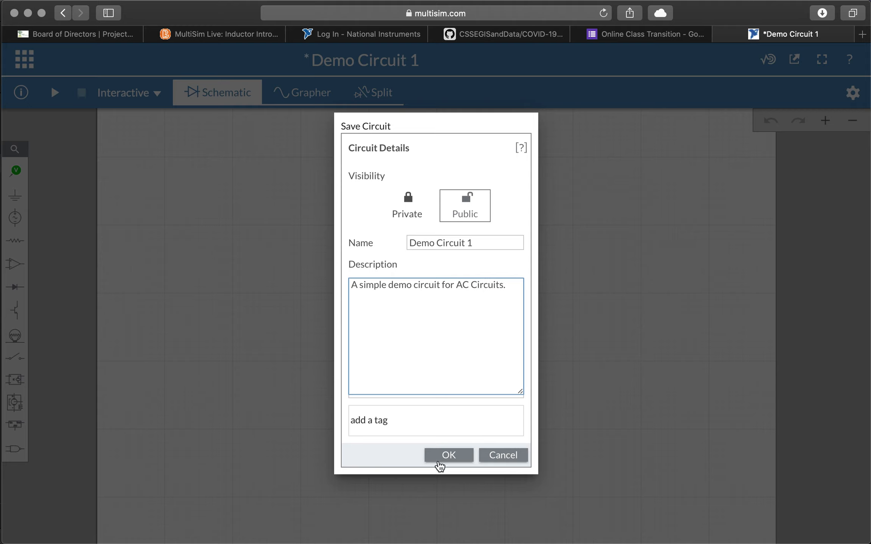
click(448, 455)
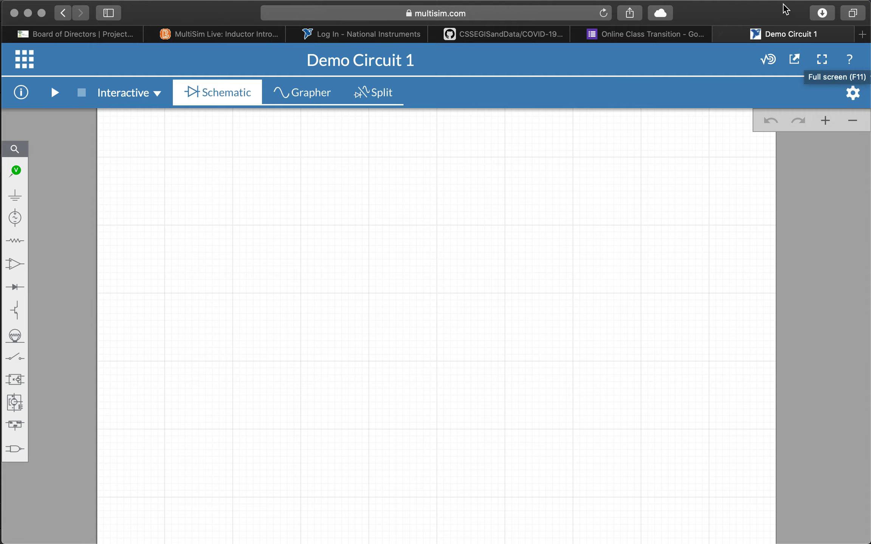
Step: Switch the editor to full screen, briefly checking the help menu and circuit details pane
click(822, 61)
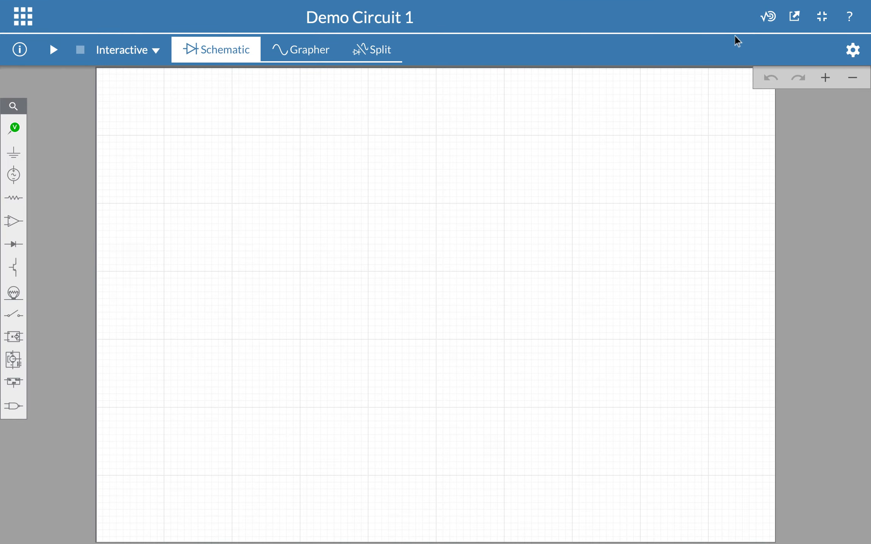
click(849, 18)
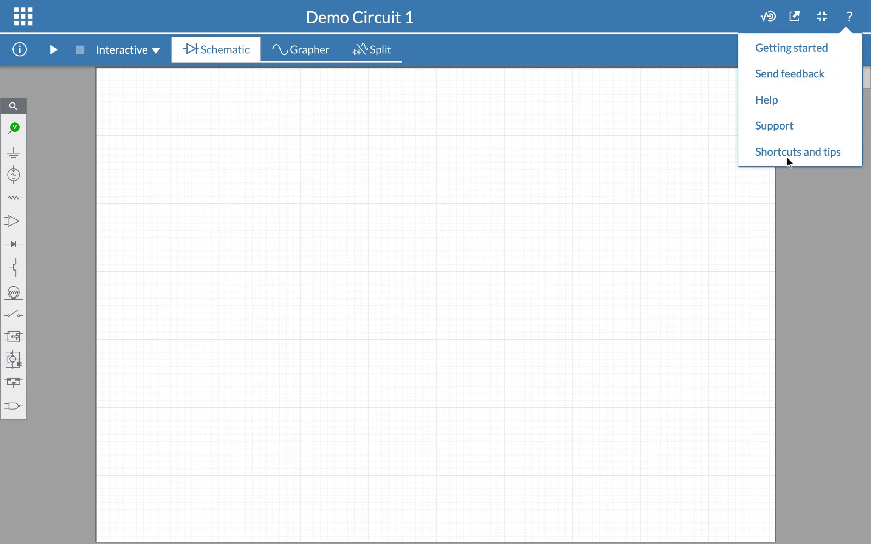
click(850, 19)
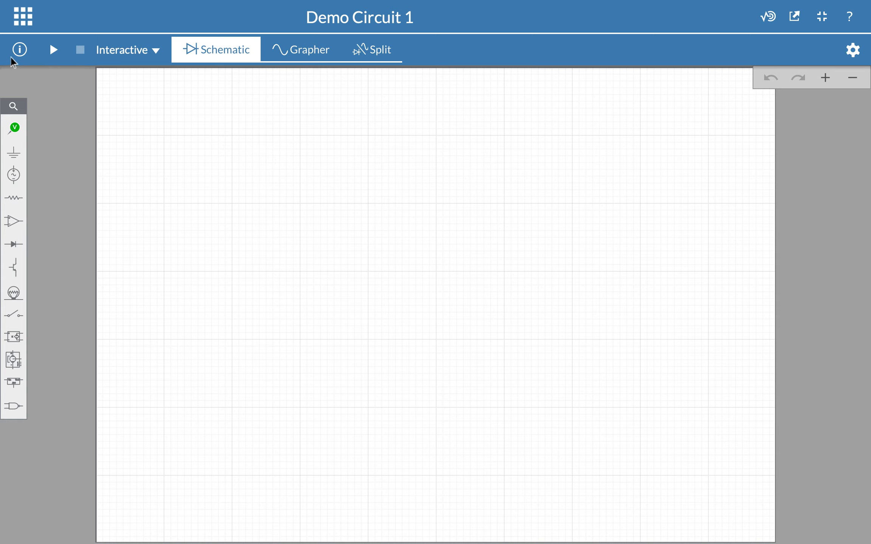
click(19, 50)
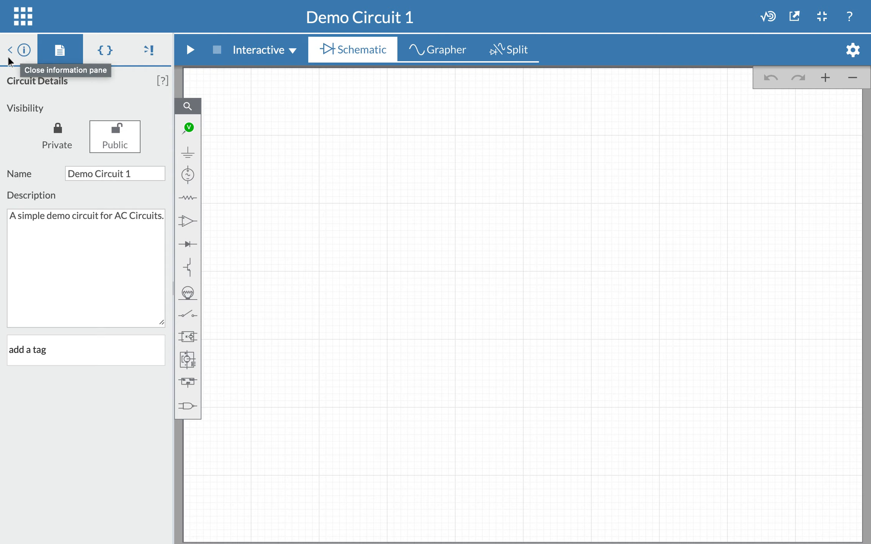
click(106, 263)
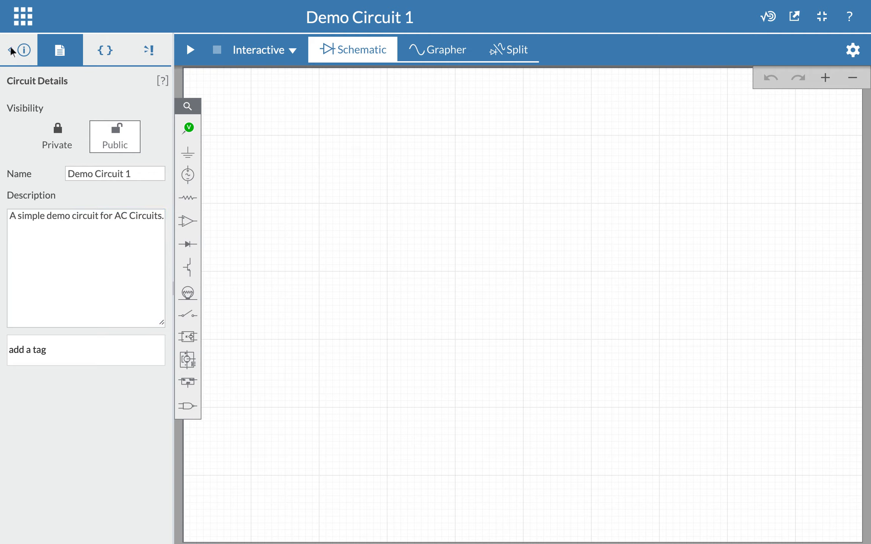
click(10, 52)
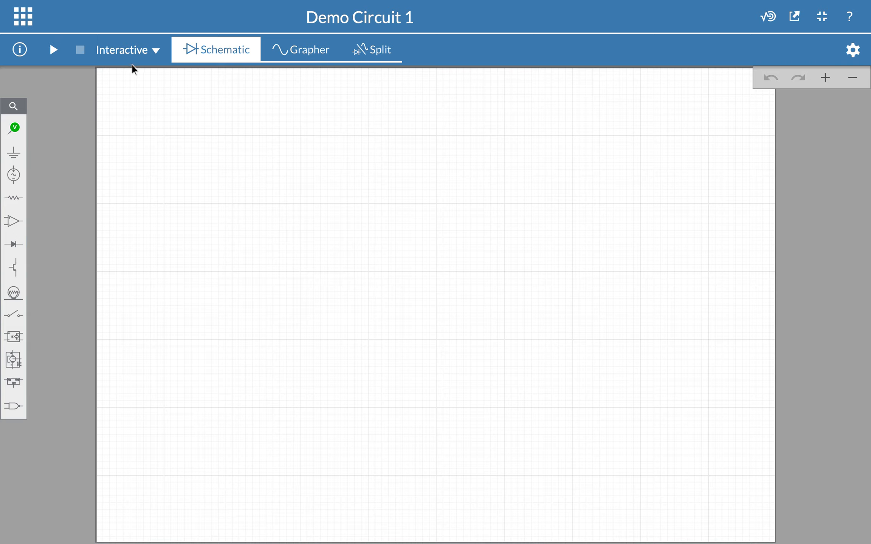
click(156, 51)
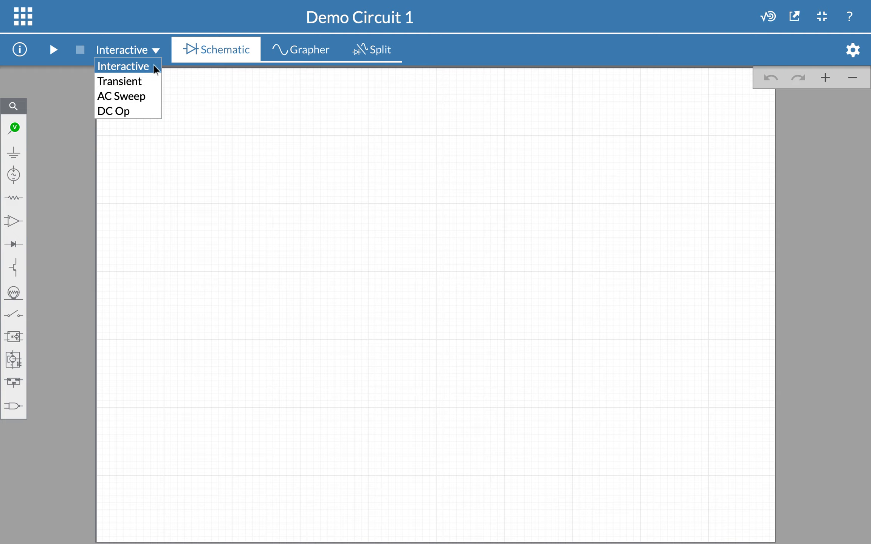
click(157, 51)
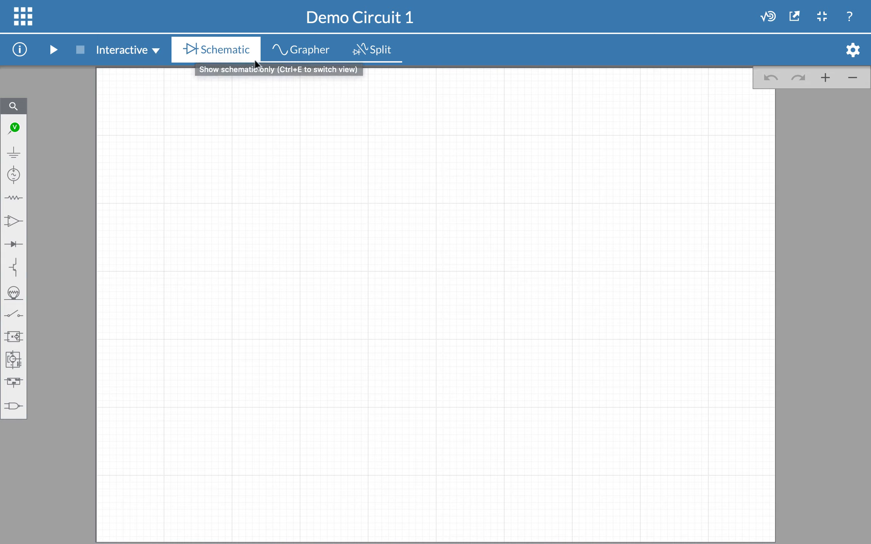
click(209, 48)
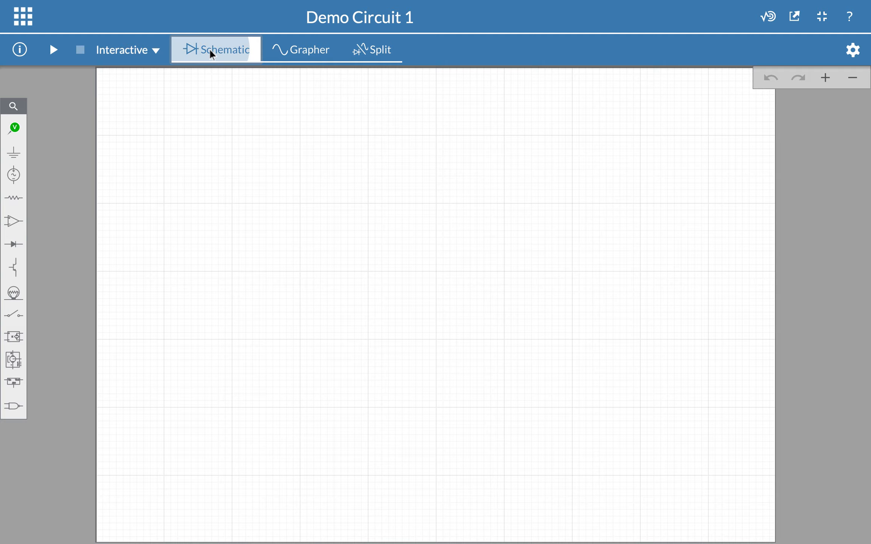
click(298, 49)
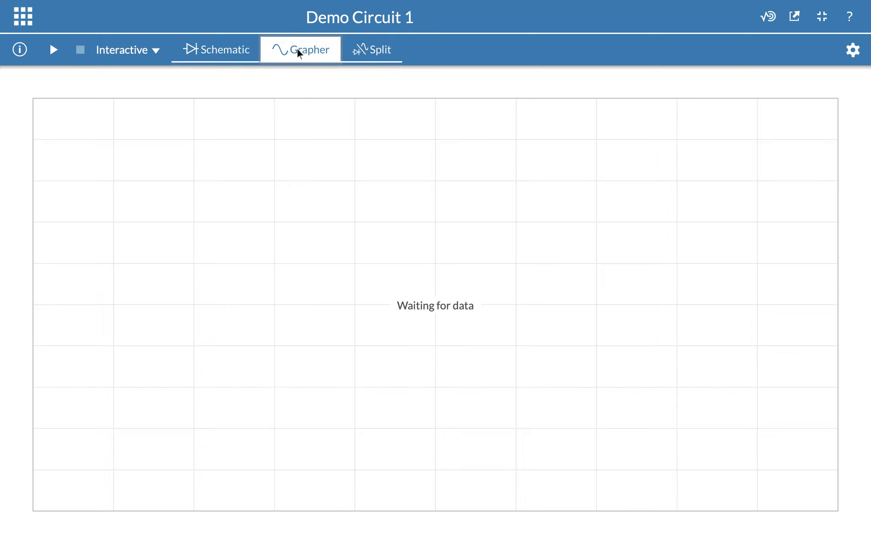
click(372, 51)
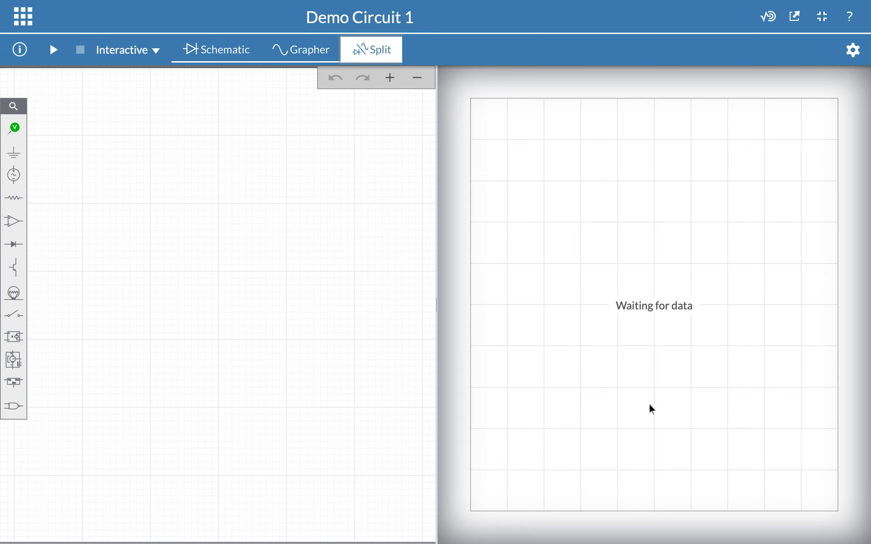
click(203, 53)
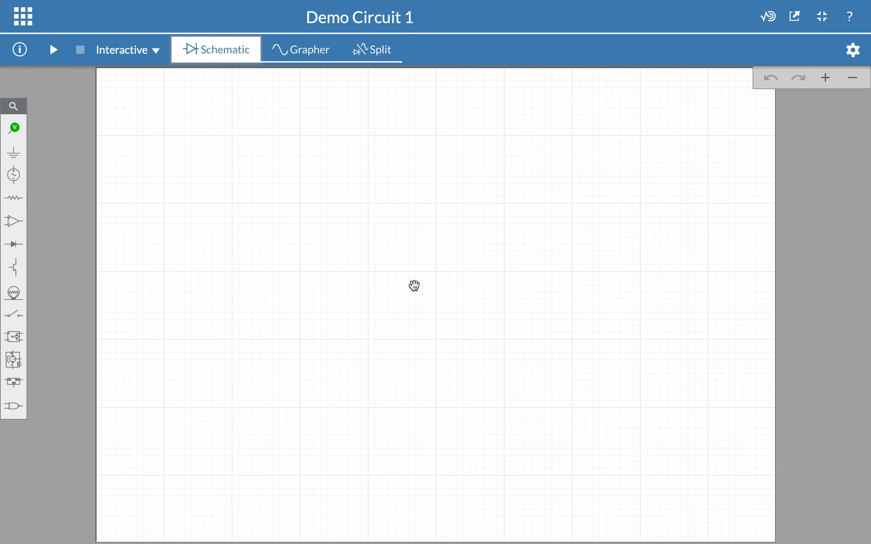
scroll(414, 286, up, 10)
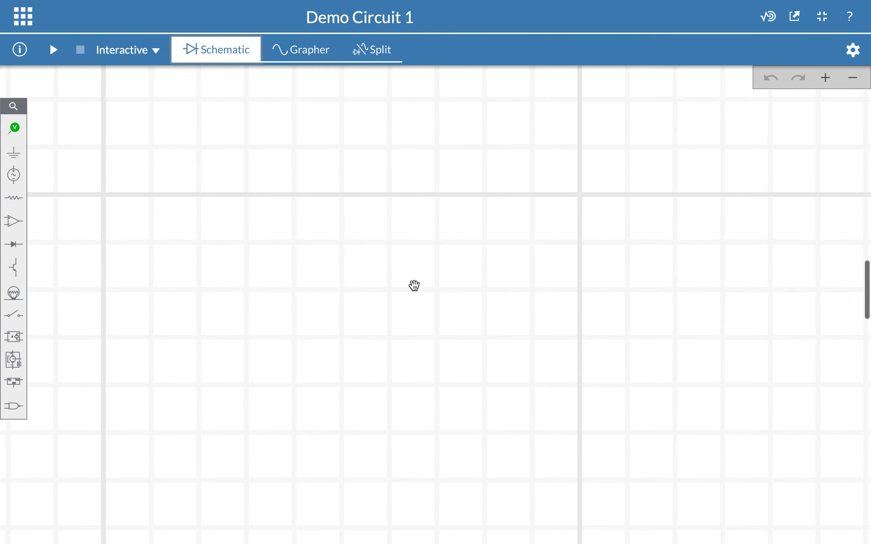
scroll(413, 285, down, 10)
scroll(414, 285, up, 3)
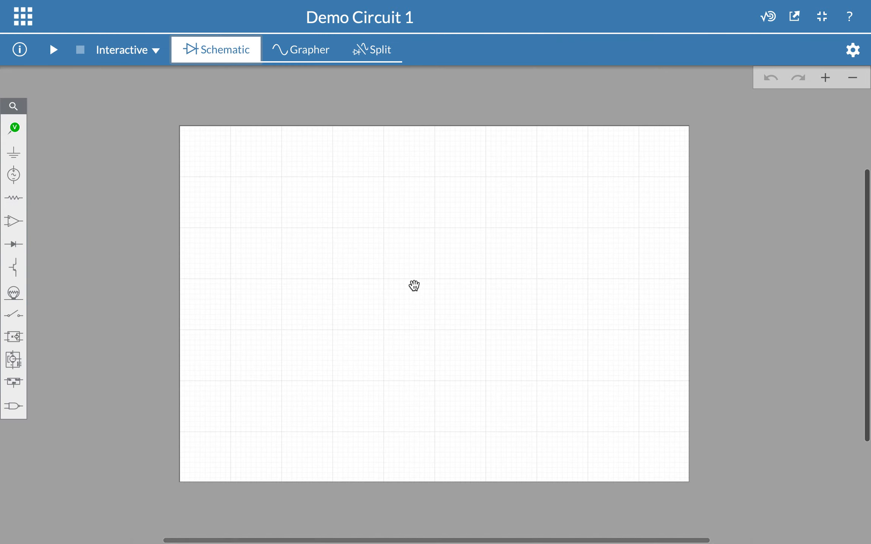
scroll(414, 285, up, 3)
scroll(414, 285, down, 1)
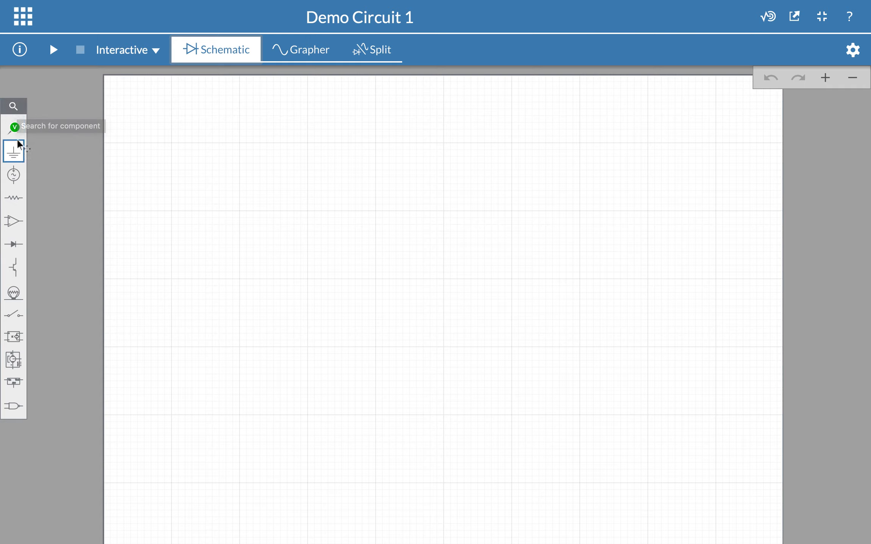
click(16, 110)
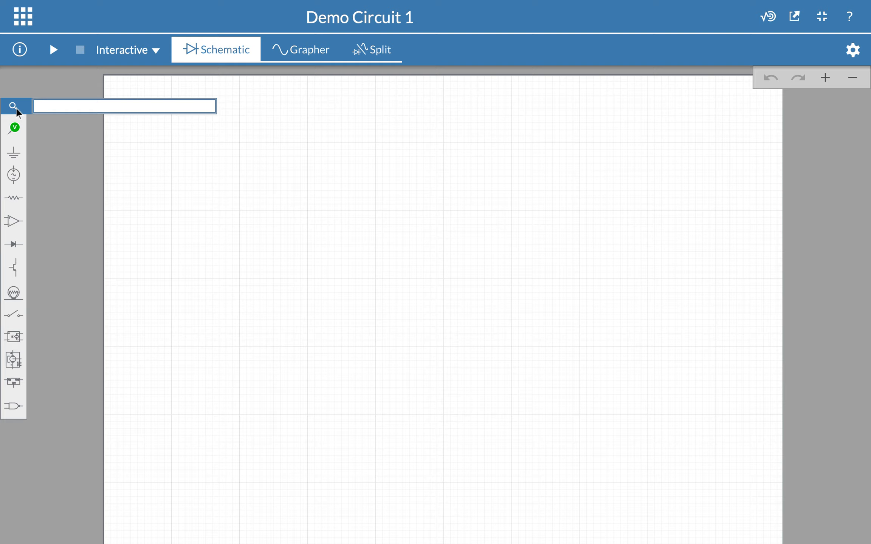
text(resistor)
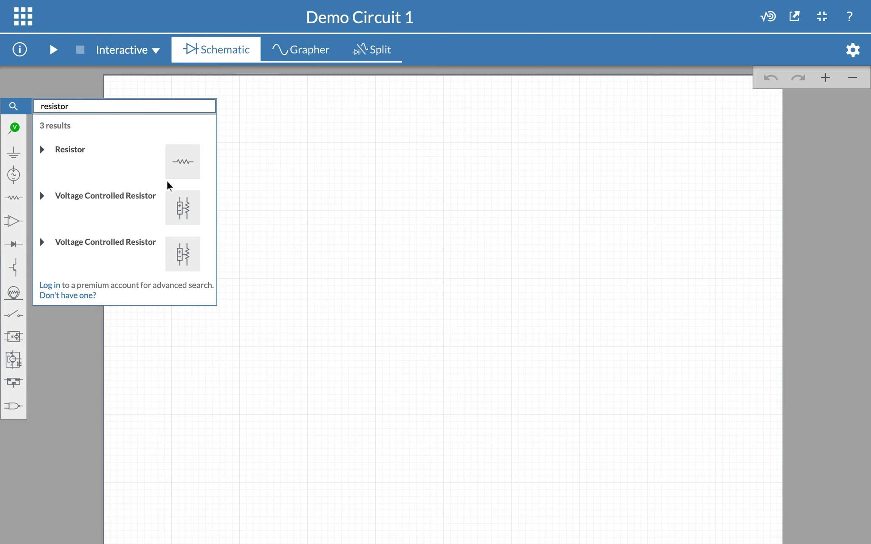
key(BackSpace)
key(BackSpace)
key(BackSpace)
key(BackSpace)
key(BackSpace)
key(BackSpace)
key(BackSpace)
key(BackSpace)
text(inductor)
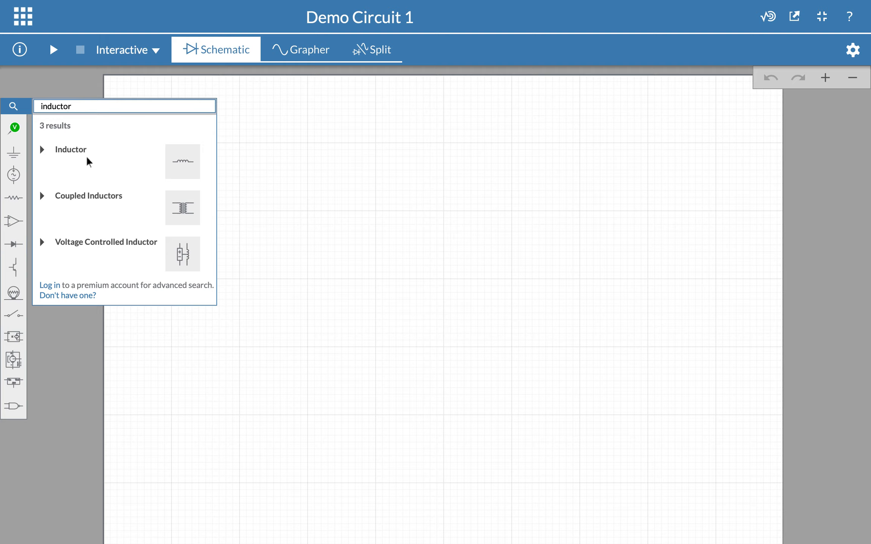
click(54, 87)
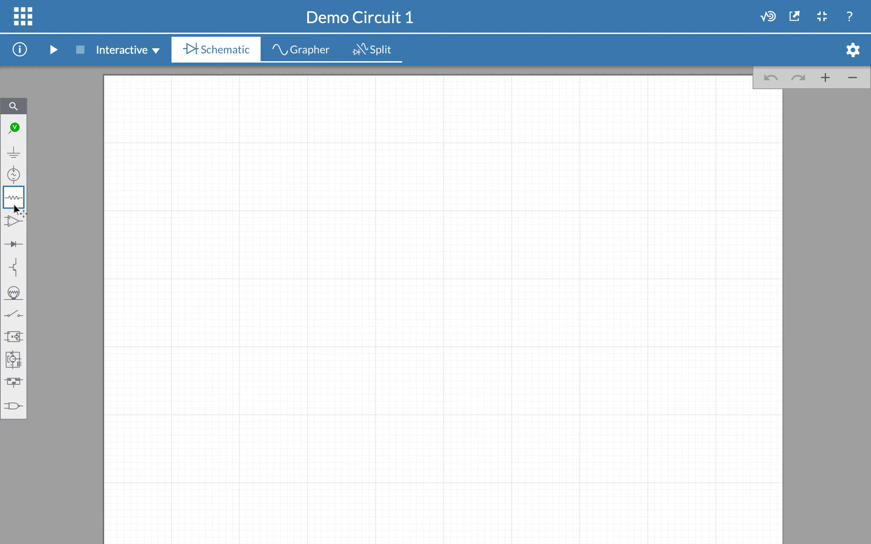
click(17, 129)
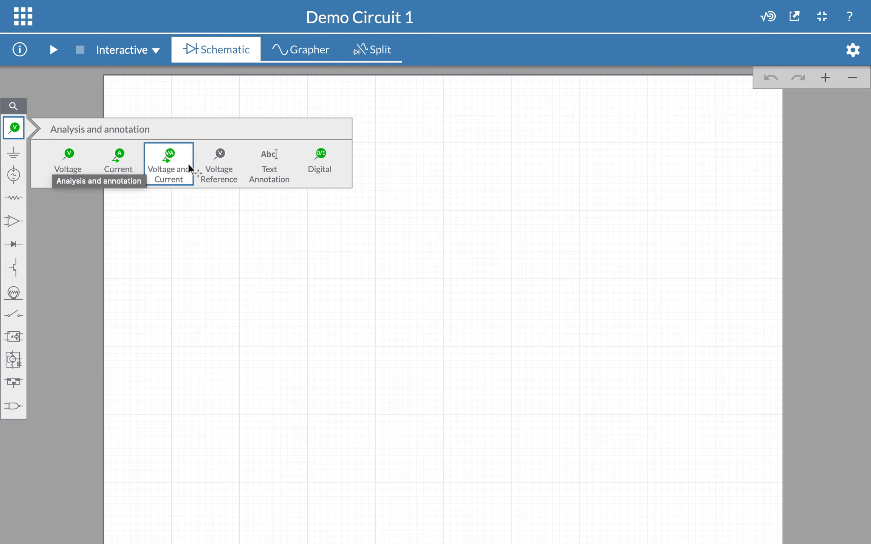
click(13, 129)
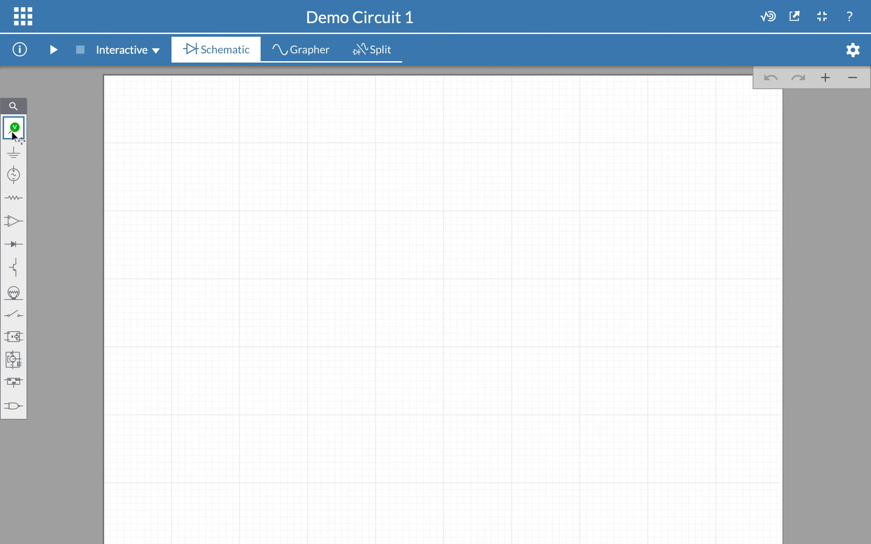
click(13, 161)
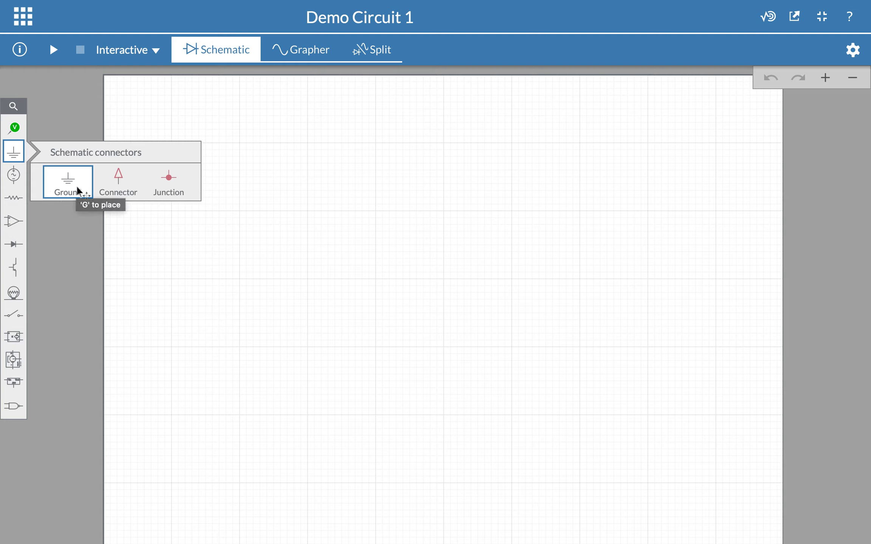
click(15, 150)
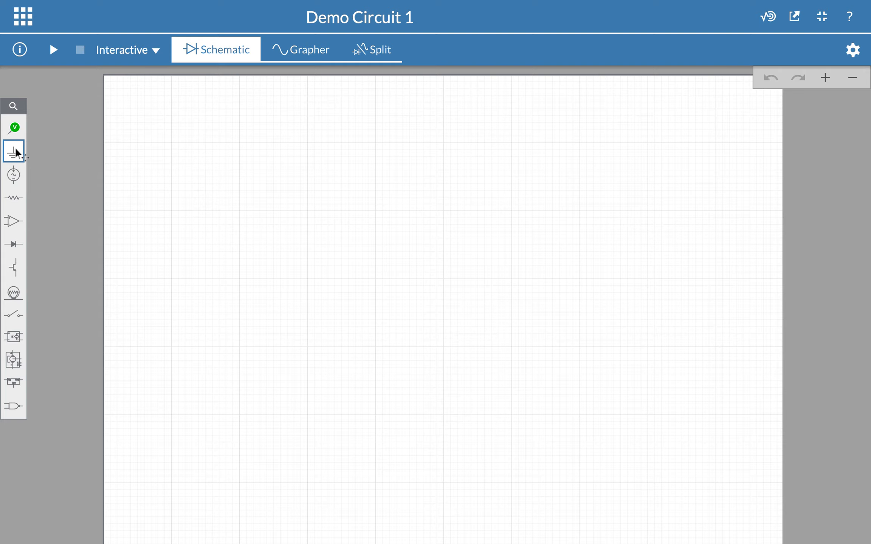
click(17, 181)
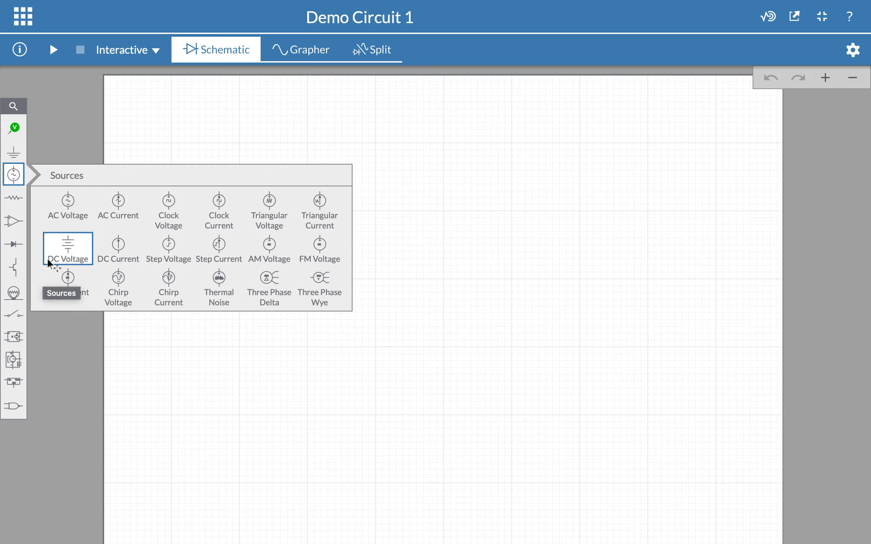
click(13, 177)
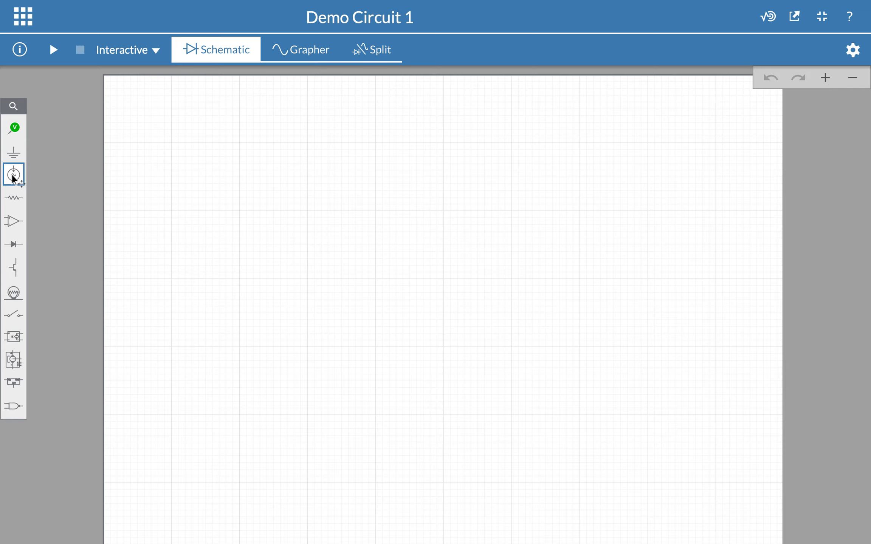
click(17, 204)
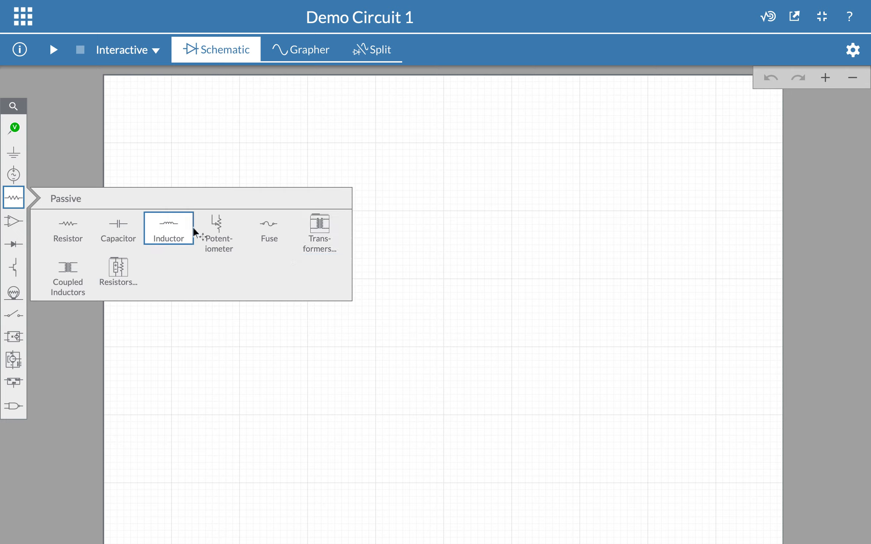
click(84, 145)
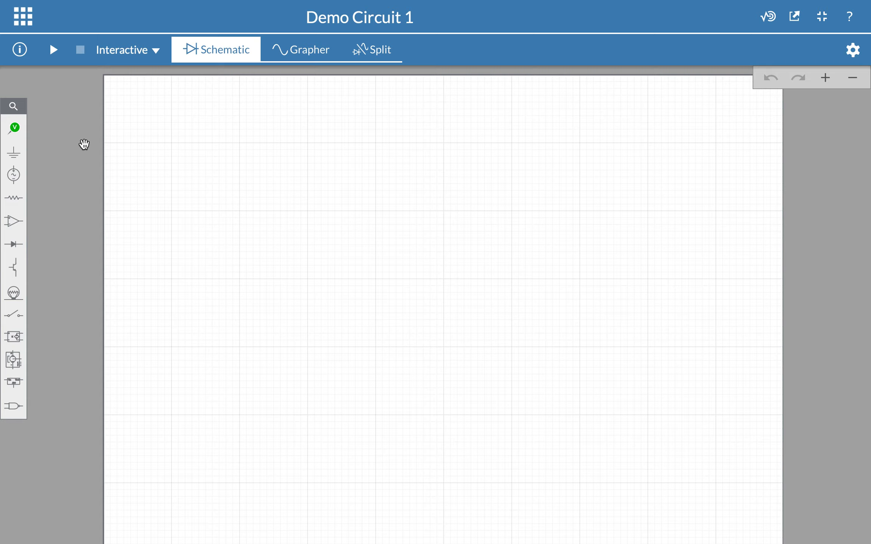
Step: Place AC voltage source V1 (1 V, 1 kHz, 0°) on the schematic and select it to view its properties
click(12, 181)
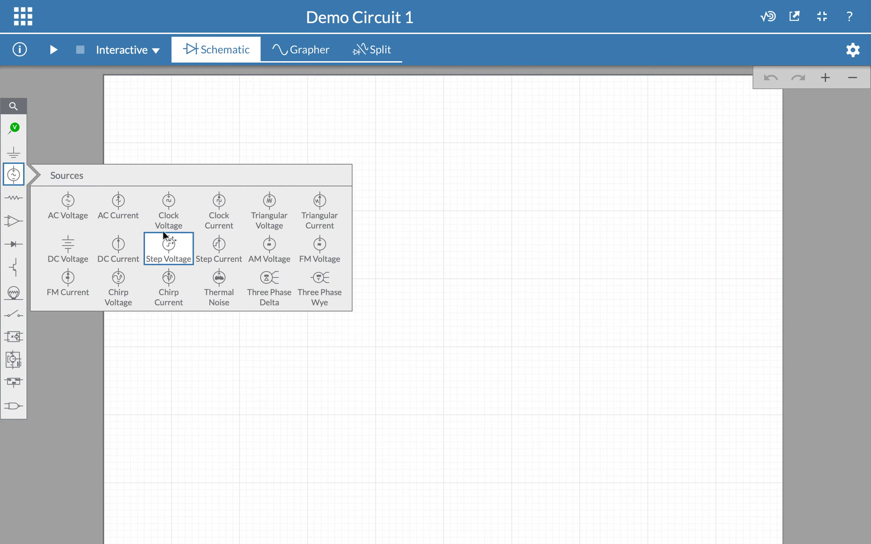
click(68, 206)
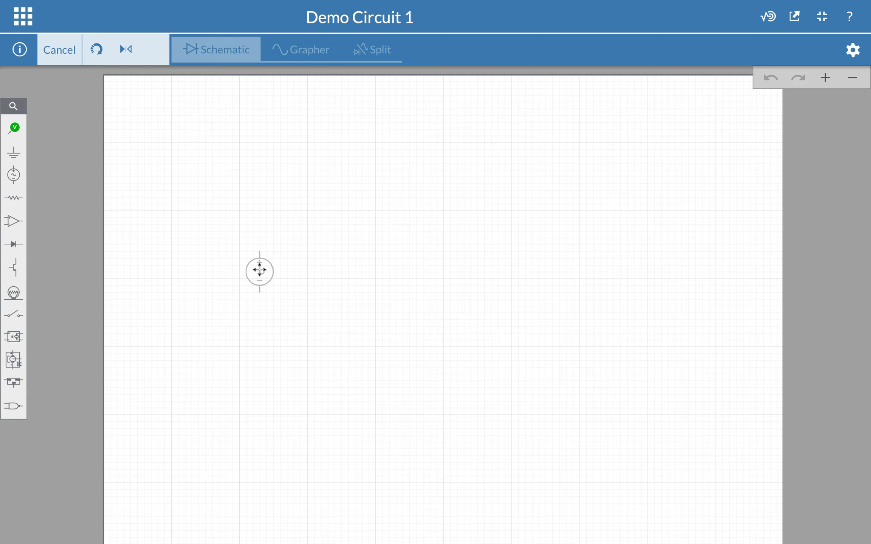
click(259, 273)
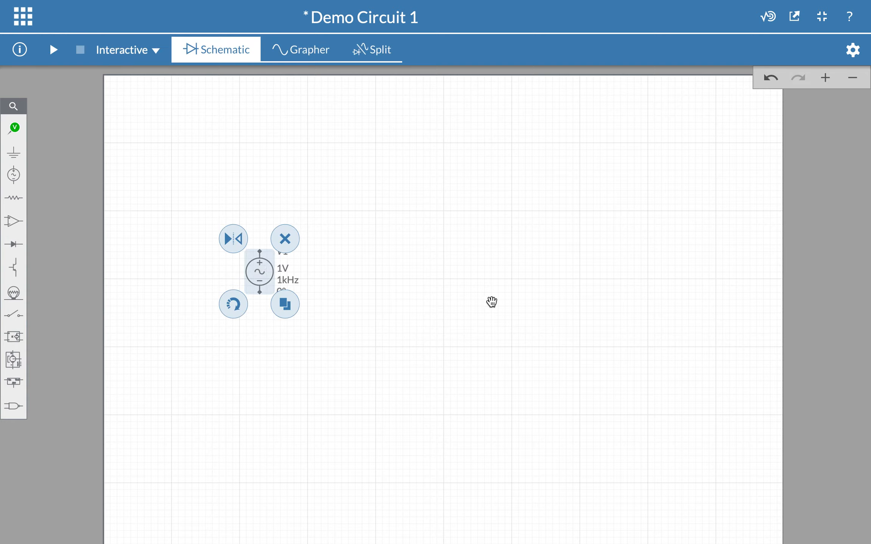
click(80, 311)
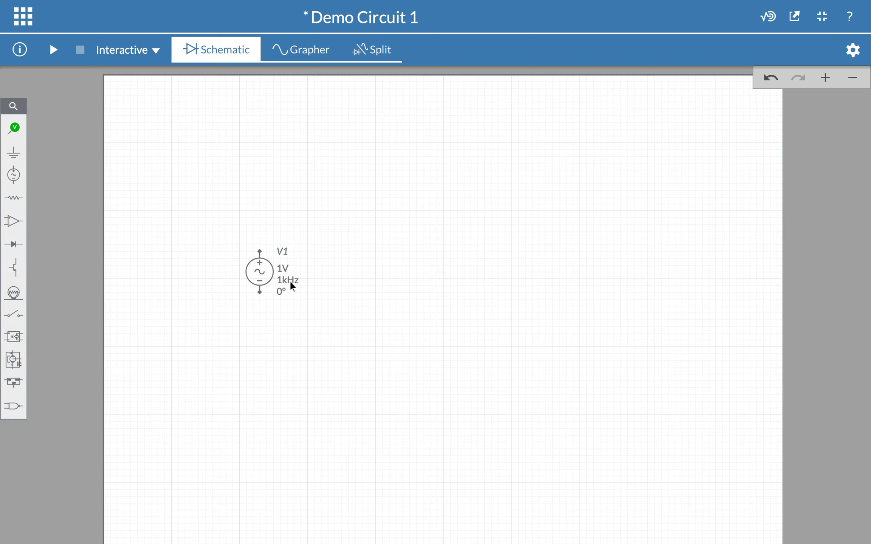
click(266, 277)
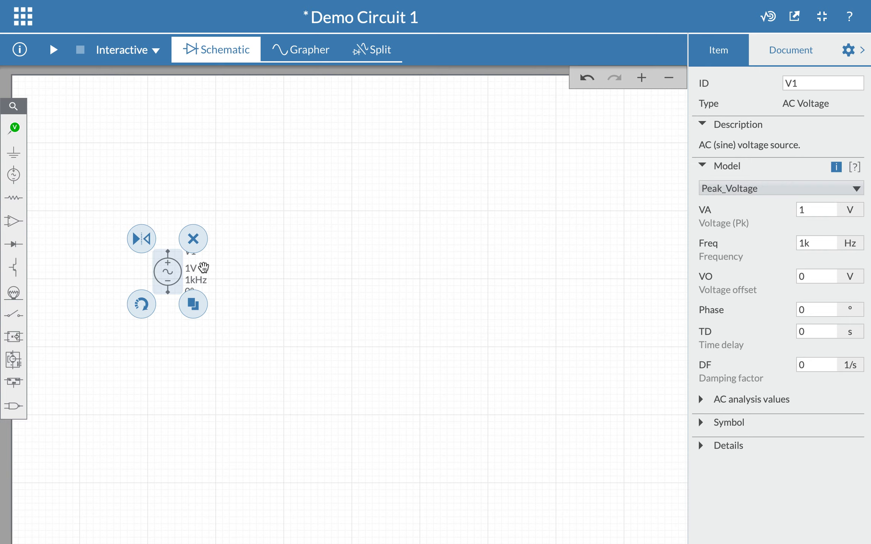
Step: Set V1's frequency to 10k (10 kHz) in its frequency adjuster, replacing 1 kHz
click(191, 269)
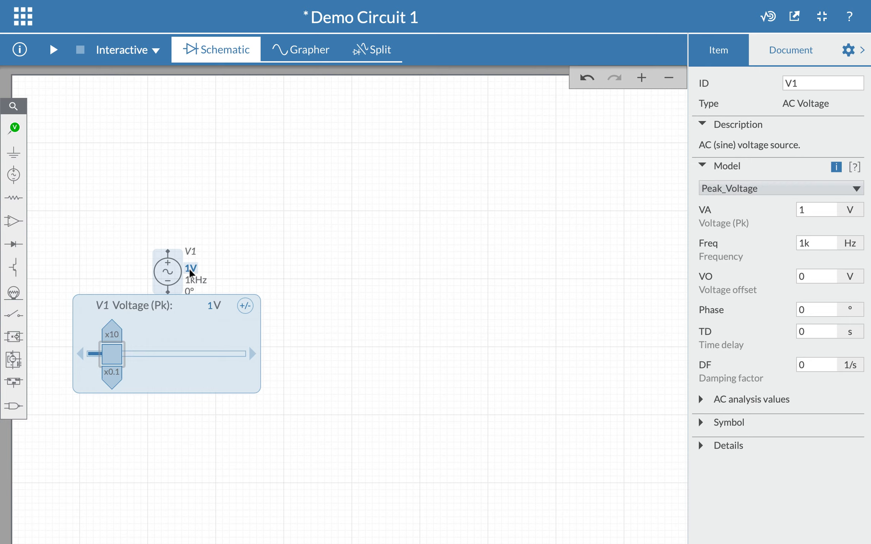
click(191, 281)
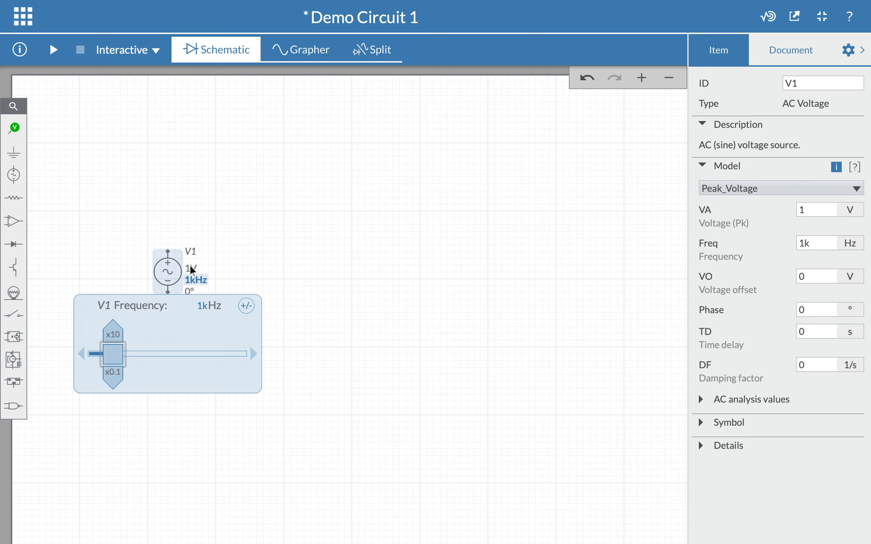
click(191, 269)
click(193, 281)
click(192, 270)
click(193, 280)
click(207, 306)
click(196, 308)
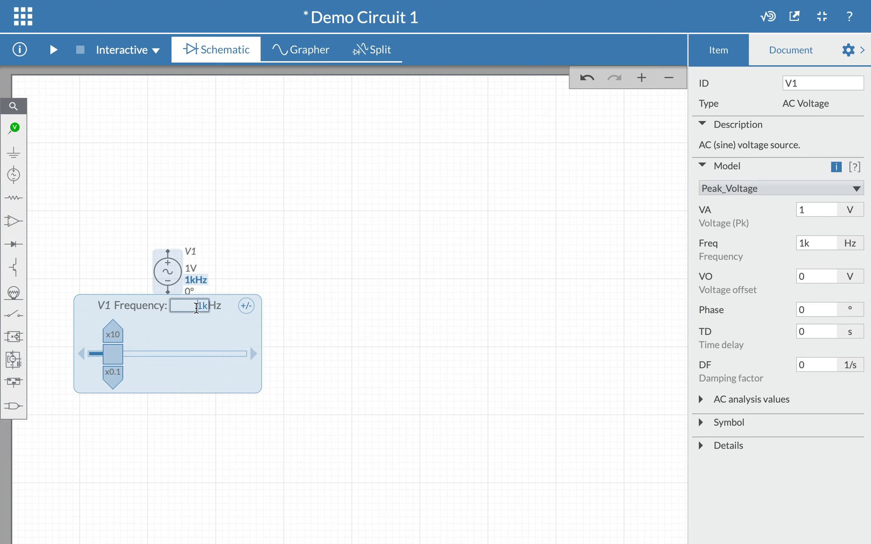
key(BackSpace)
key(BackSpace)
text(1)
text(k)
key(Return)
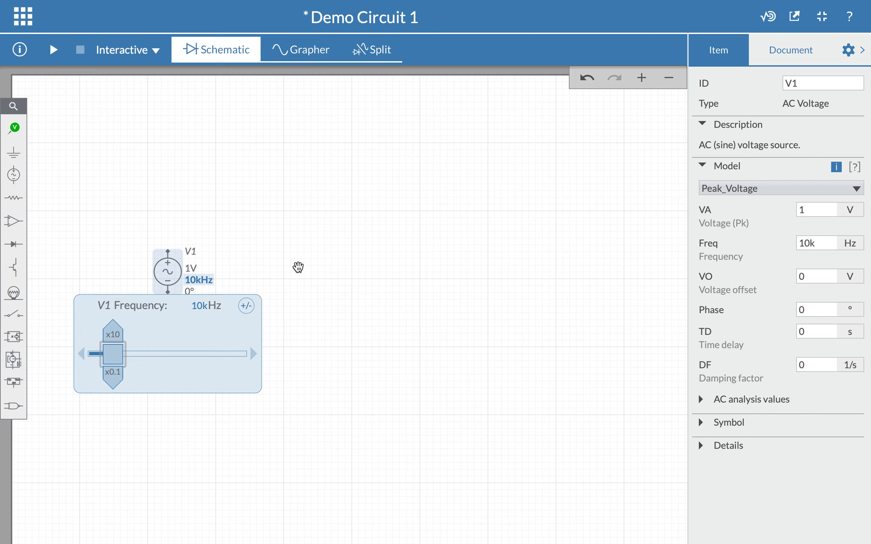
Step: Place a 1 kΩ resistor R1 on the schematic beside V1
click(298, 266)
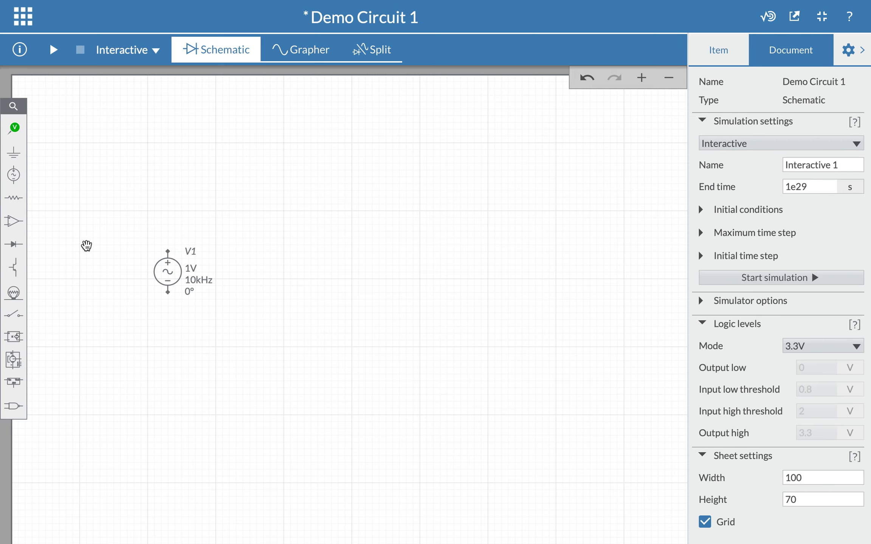
click(17, 202)
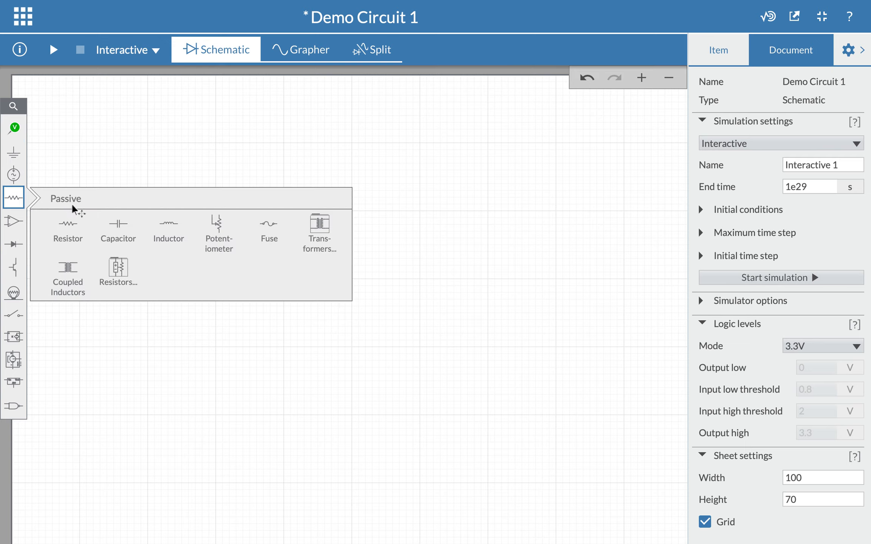
click(70, 226)
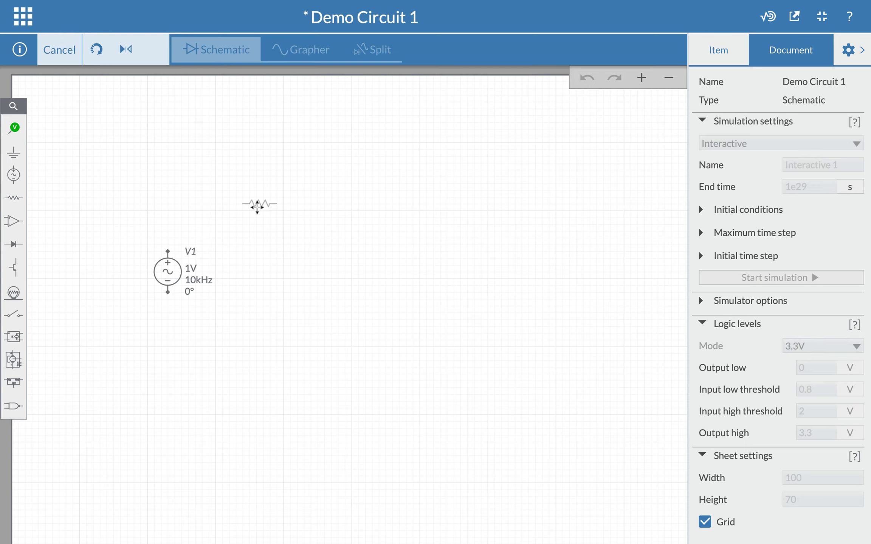
click(257, 204)
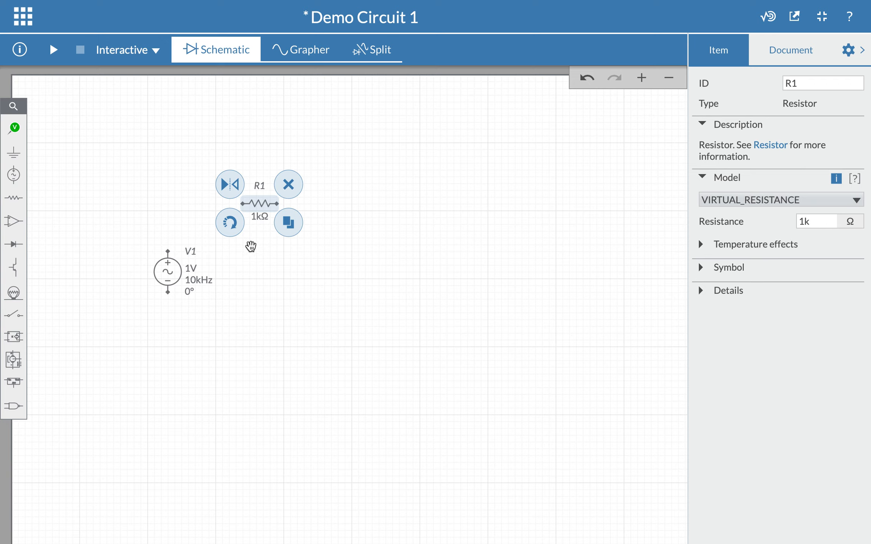
click(282, 262)
Step: Add a 1 µH inductor L1 to the right of R1
click(13, 203)
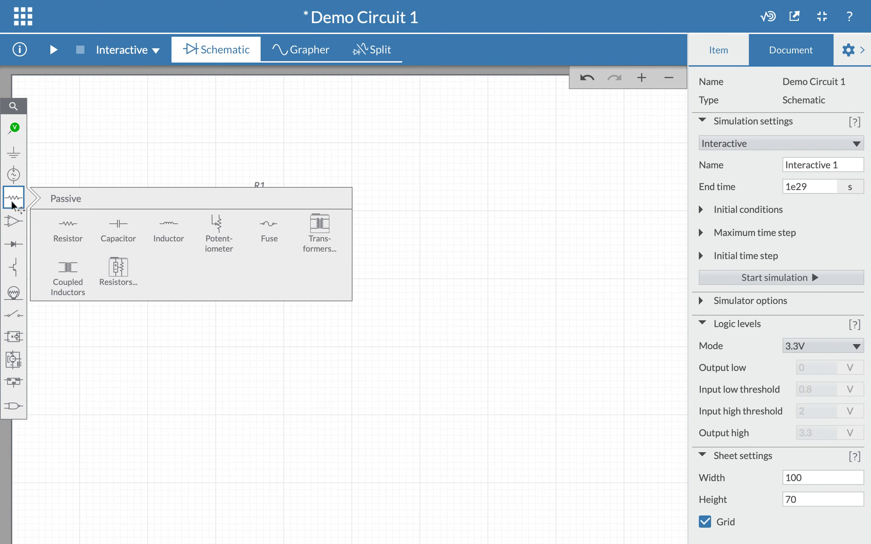
drag(175, 230, 374, 203)
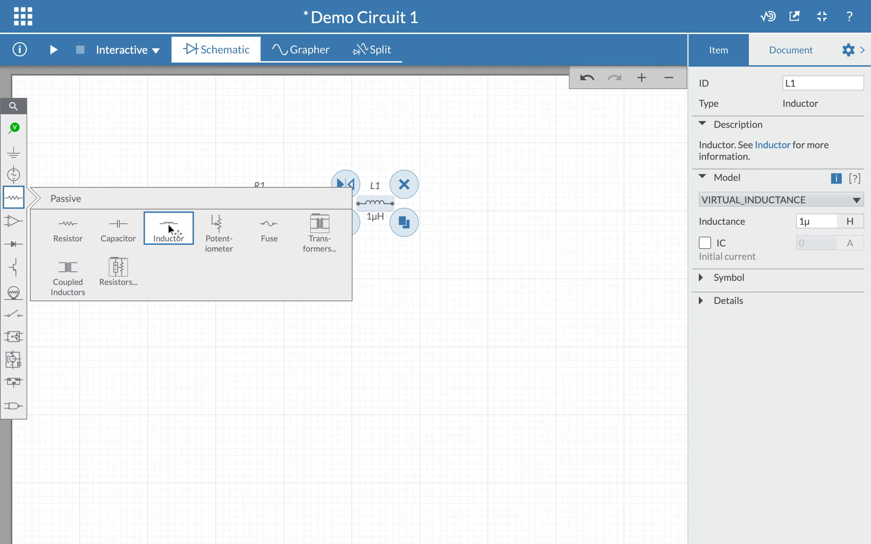
click(14, 199)
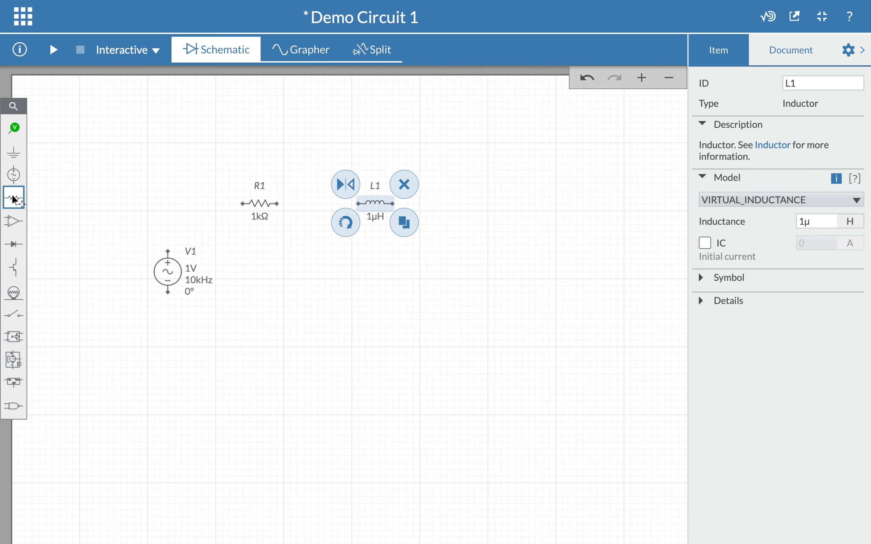
click(377, 229)
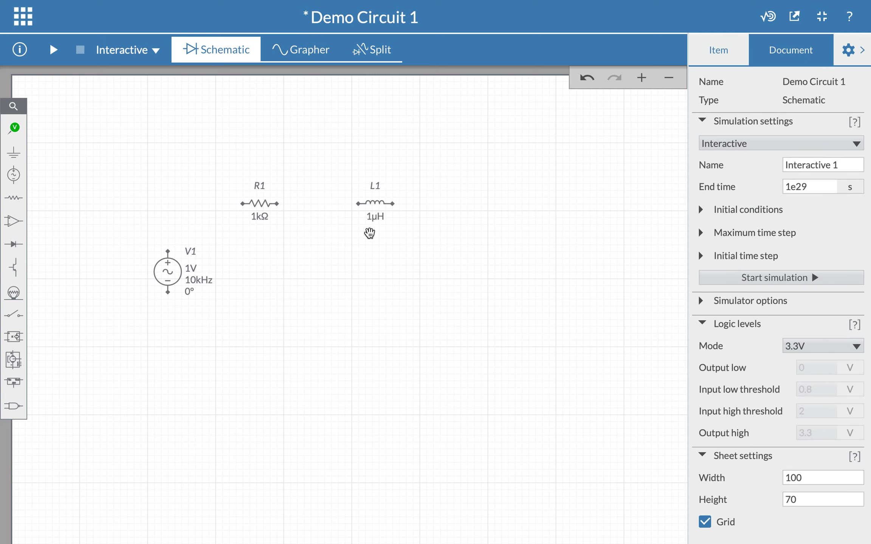
Step: Edit L1's inductance value so it reads 1 mH instead of 1 µH
click(374, 219)
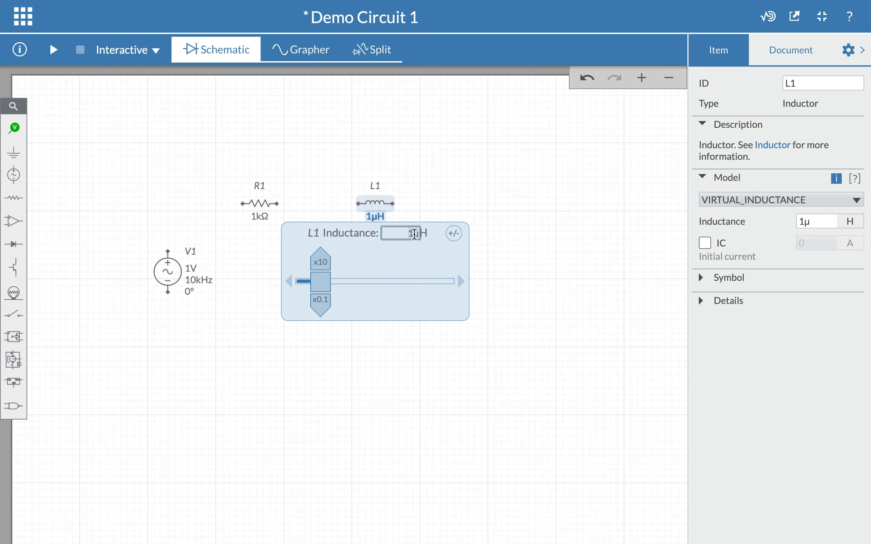
click(414, 234)
key(BackSpace)
key(Escape)
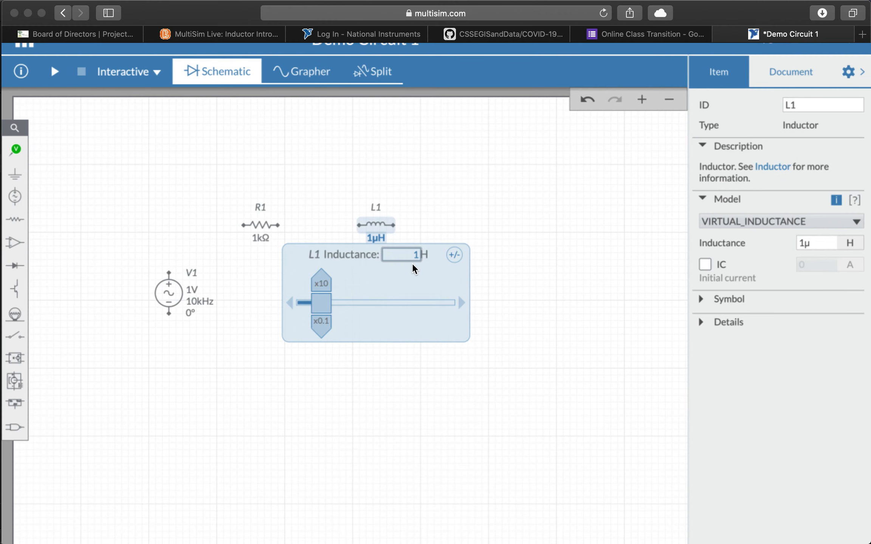
click(822, 59)
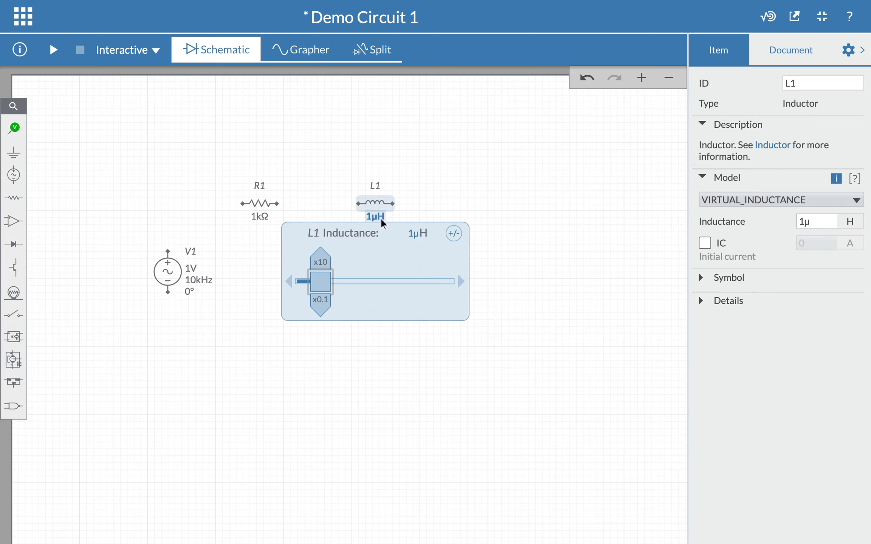
click(413, 233)
key(BackSpace)
text(1m)
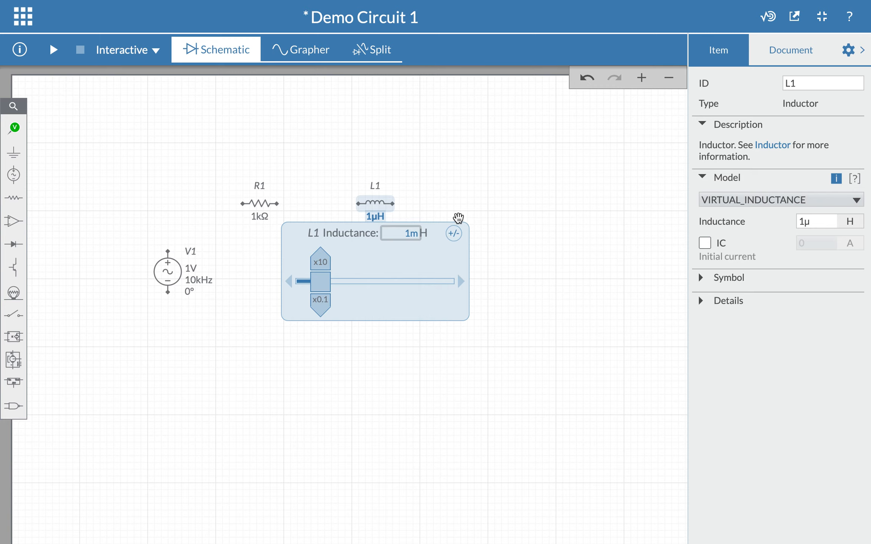
click(458, 217)
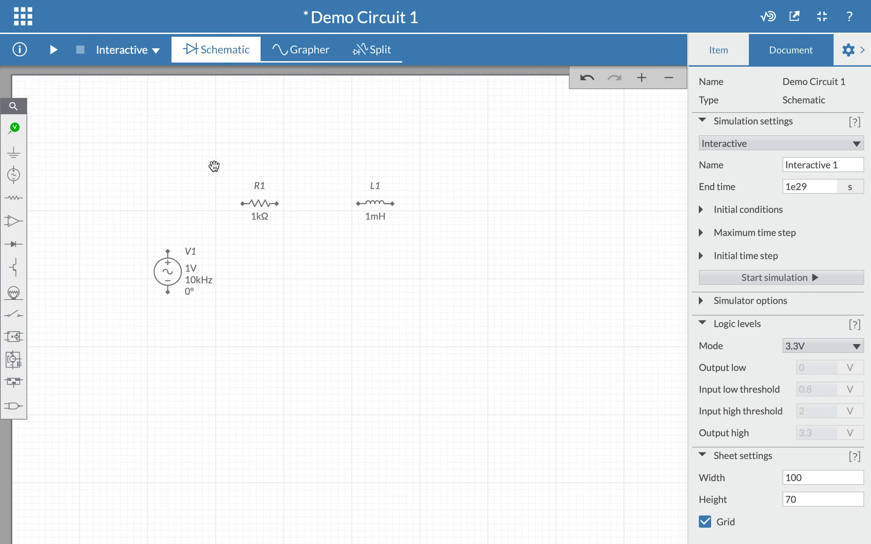
Step: Place a ground symbol below the components from Schematic connectors
click(858, 53)
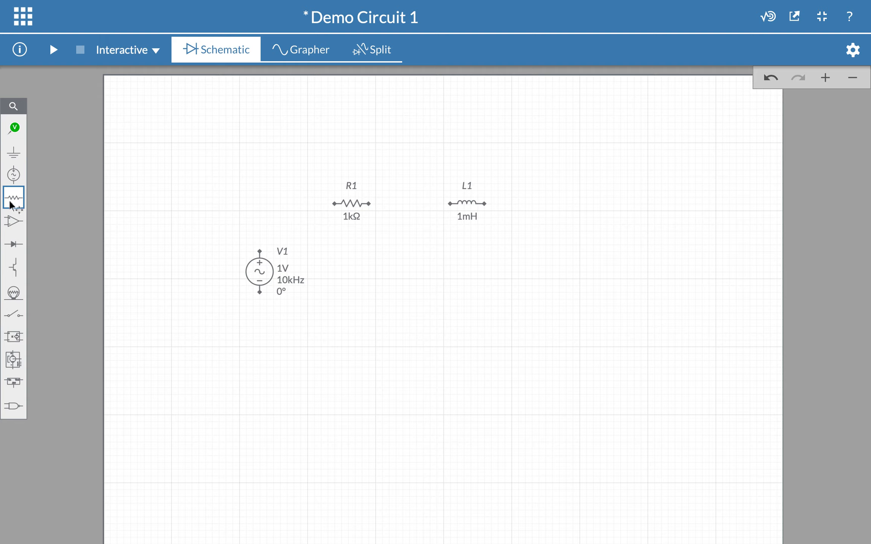
click(17, 155)
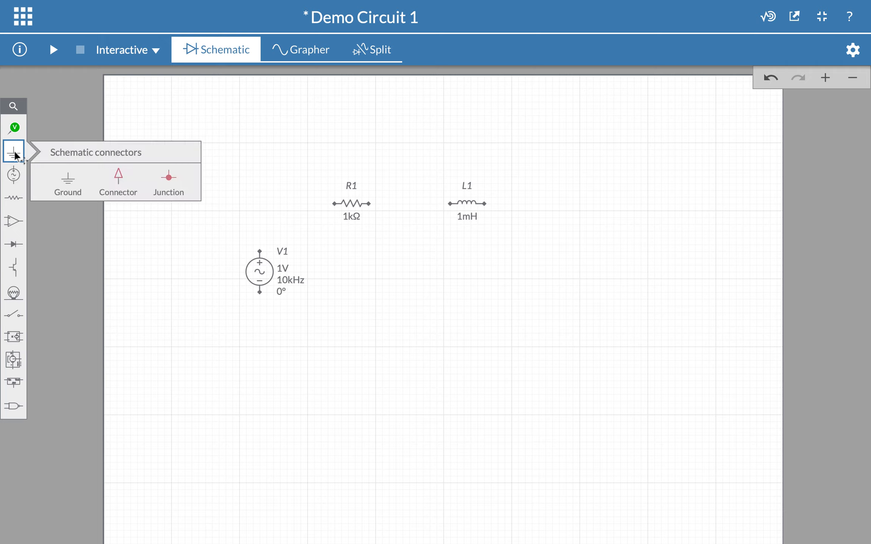
click(68, 185)
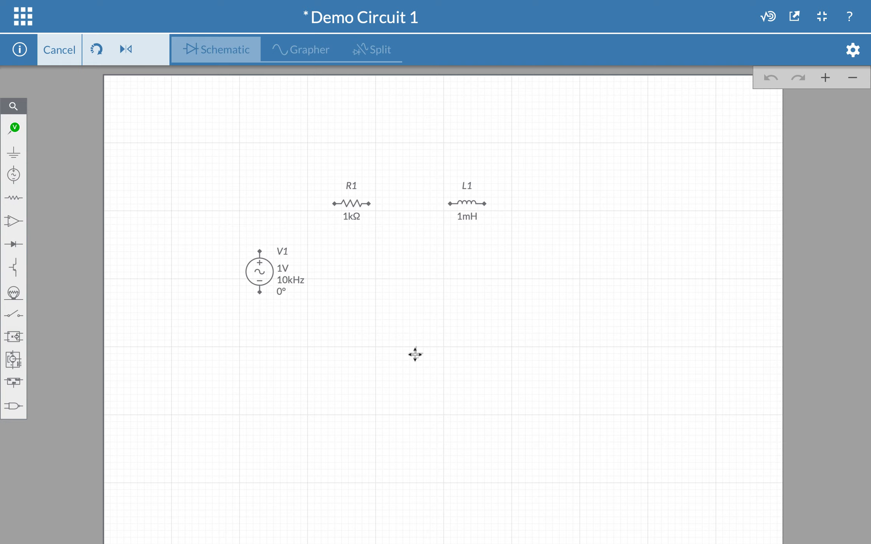
click(414, 354)
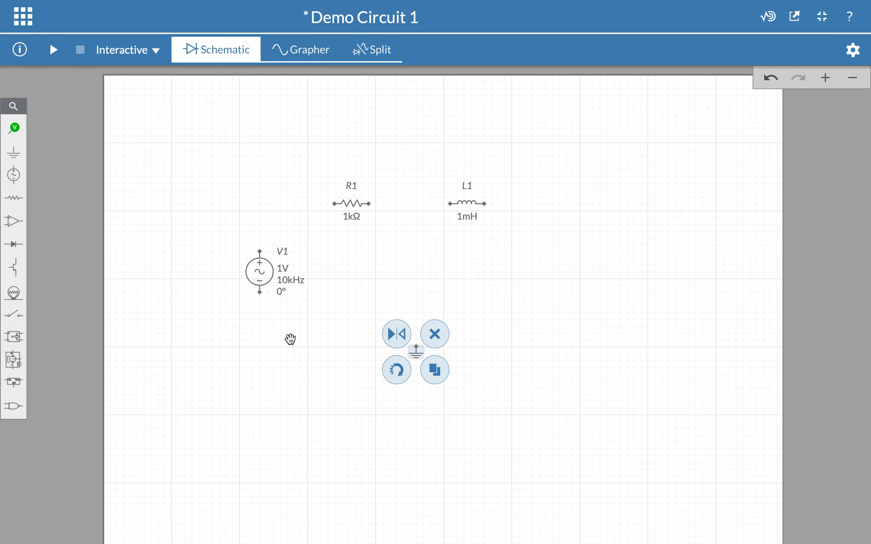
click(65, 288)
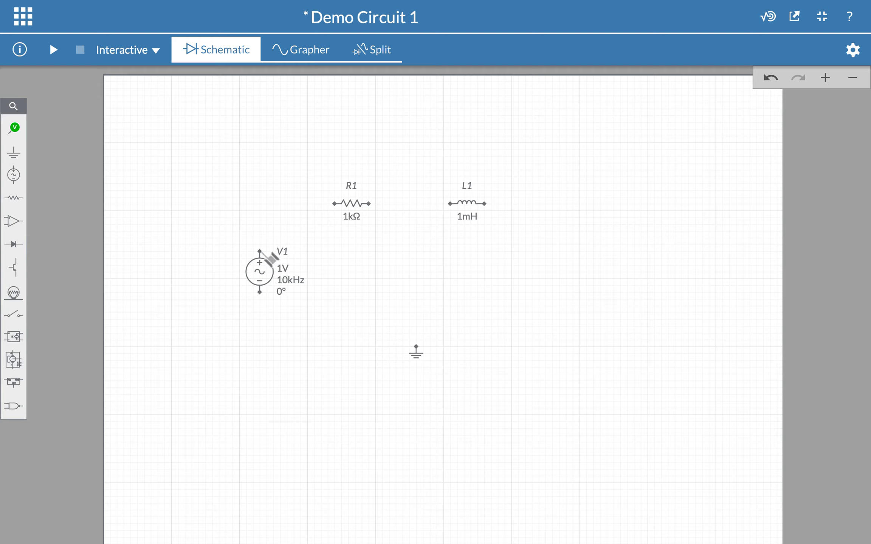
Step: Wire V1's top terminal to R1, and R1 to L1's left terminal
drag(265, 254, 278, 211)
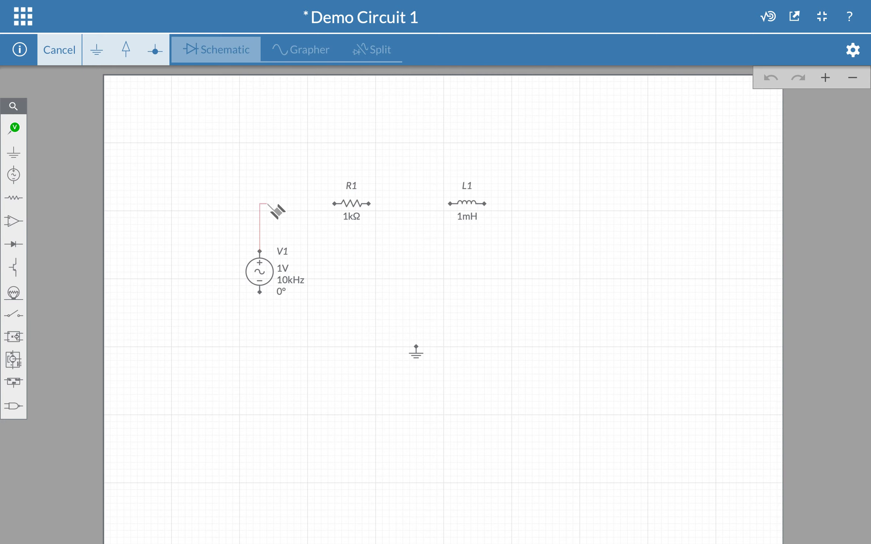
key(Escape)
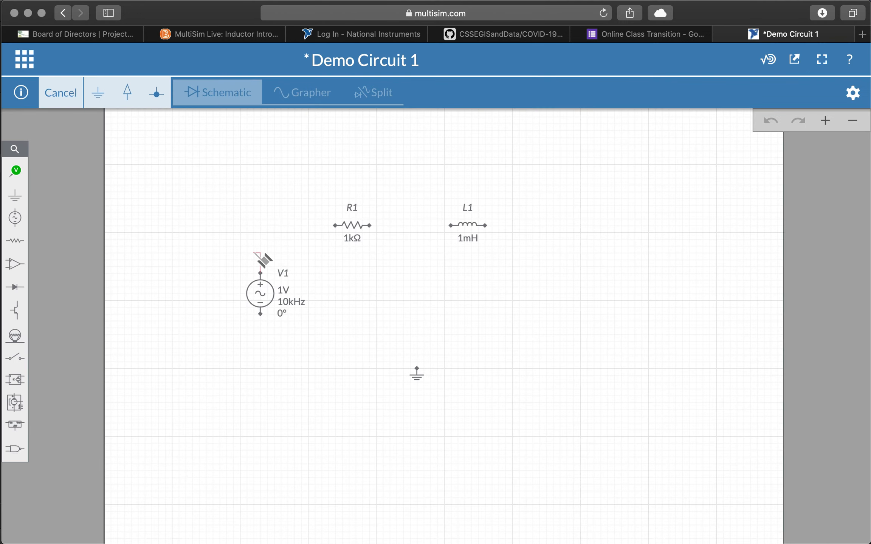
key(Escape)
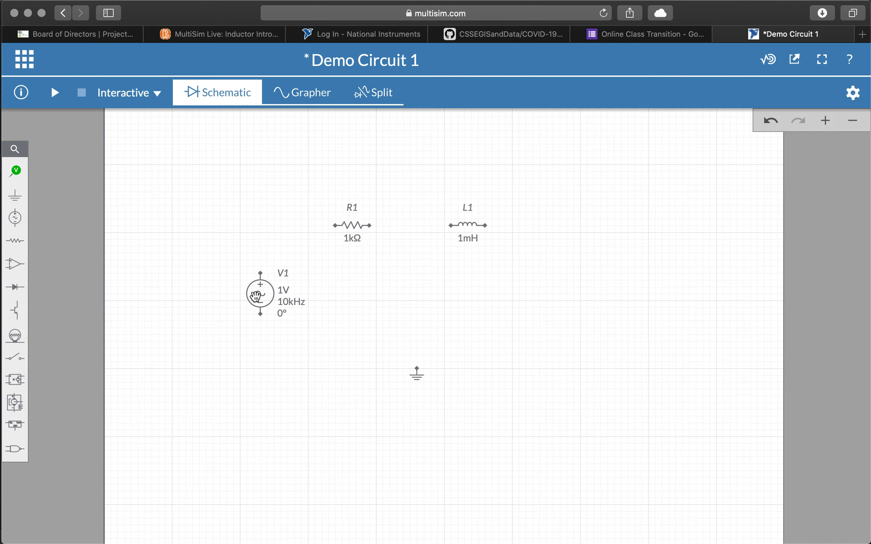
scroll(255, 297, up, 10)
scroll(255, 296, down, 8)
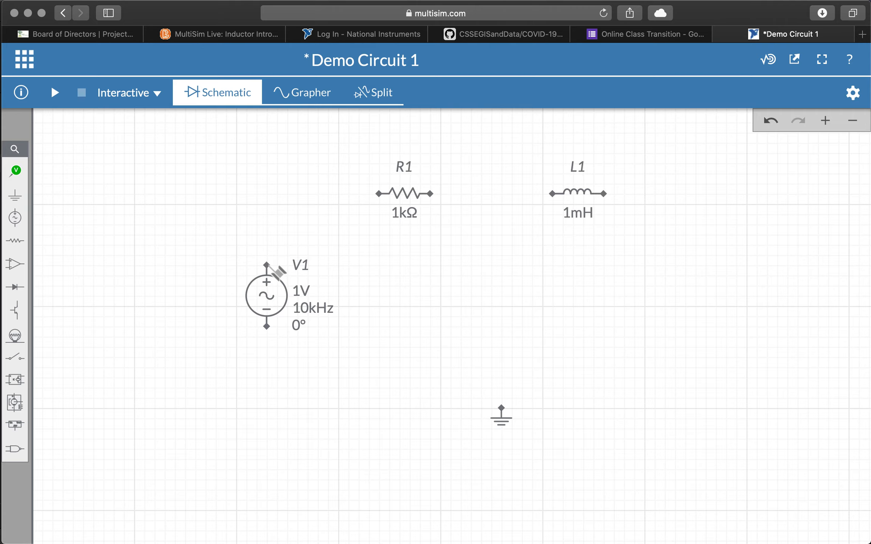
click(268, 265)
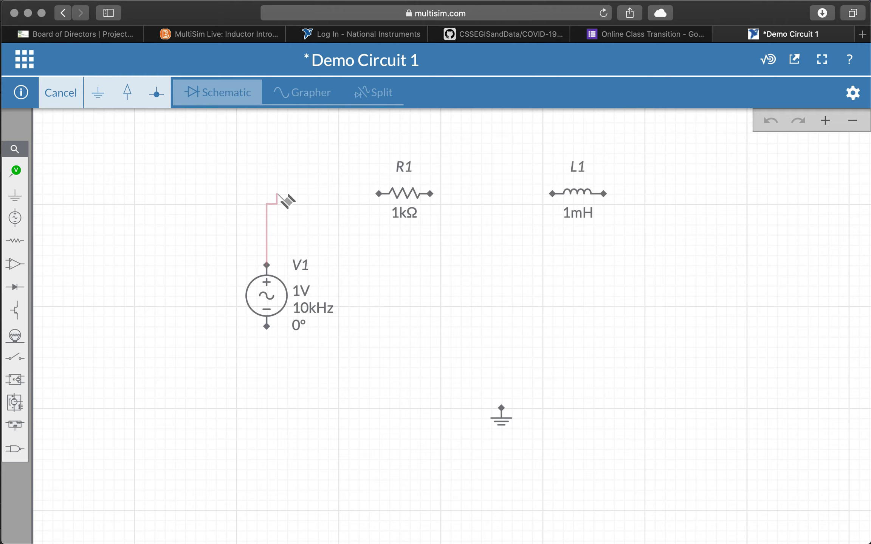
click(379, 193)
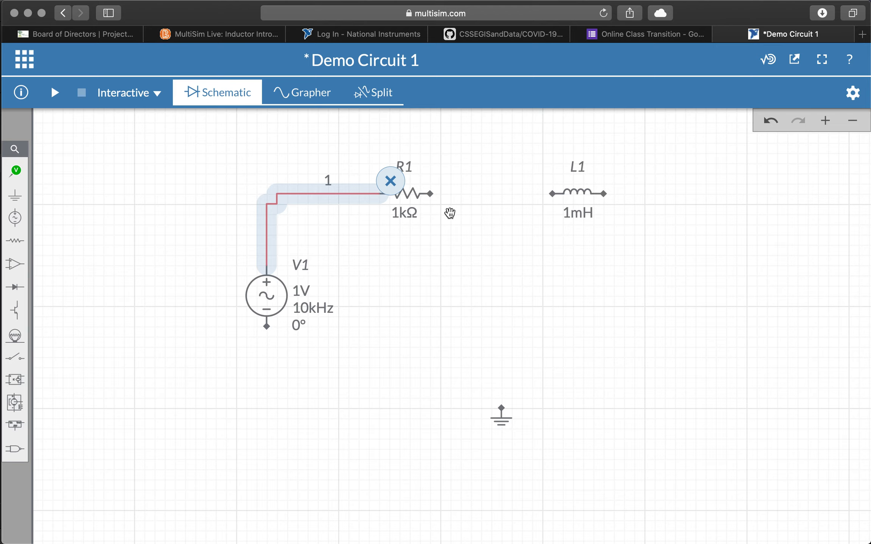
click(430, 194)
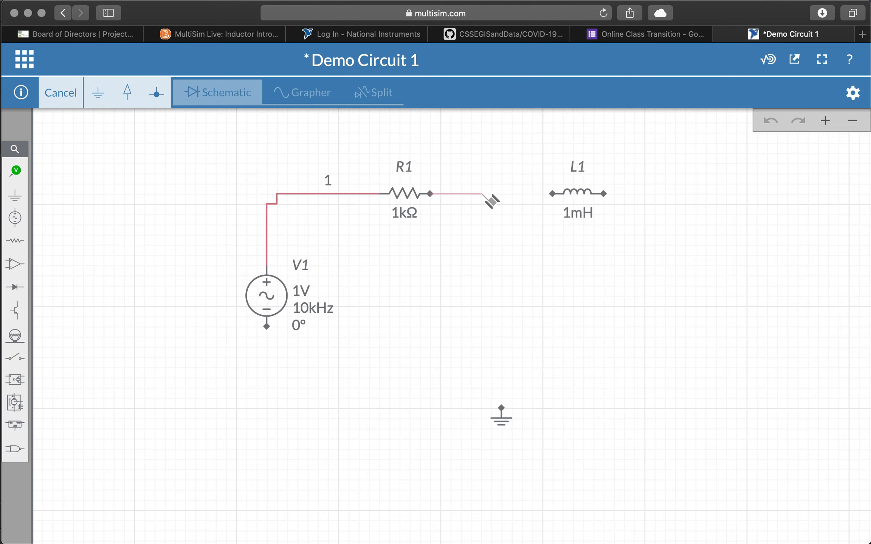
click(552, 193)
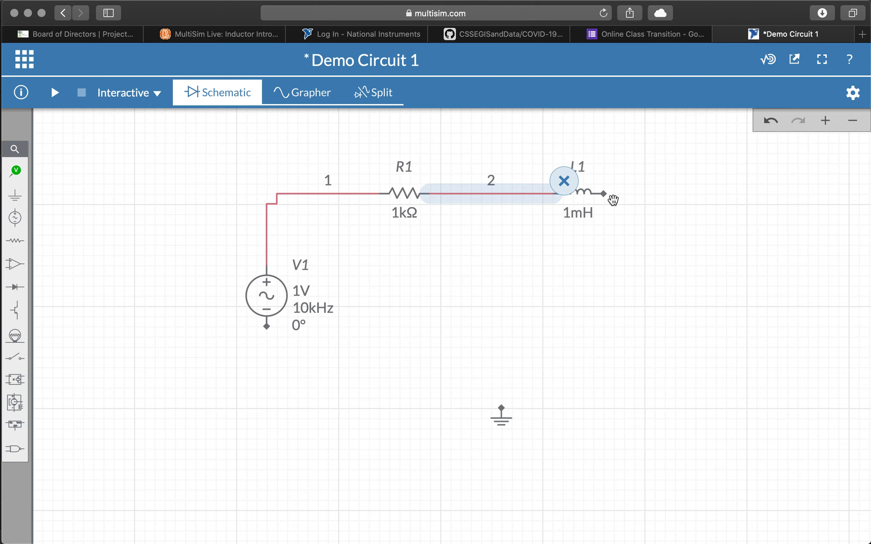
Step: Wire L1's right terminal to ground, and ground to V1's lower terminal
click(604, 194)
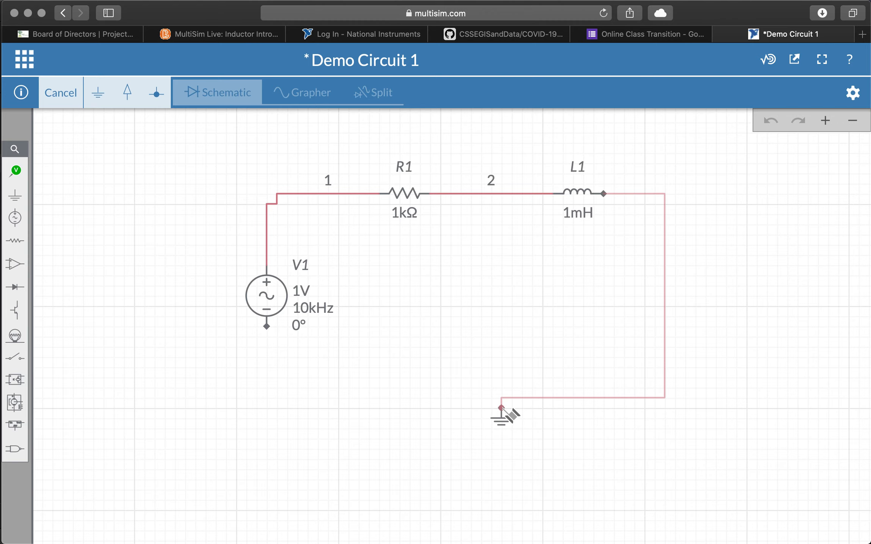
click(501, 408)
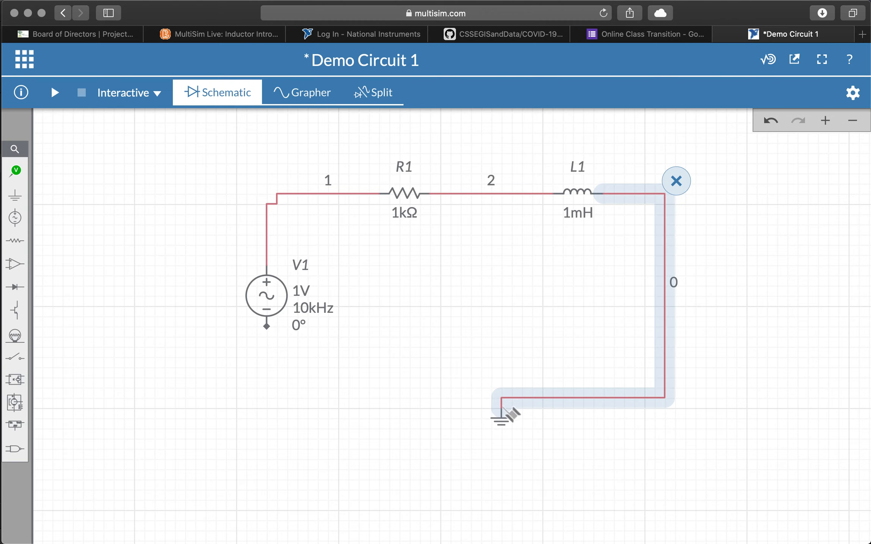
click(501, 408)
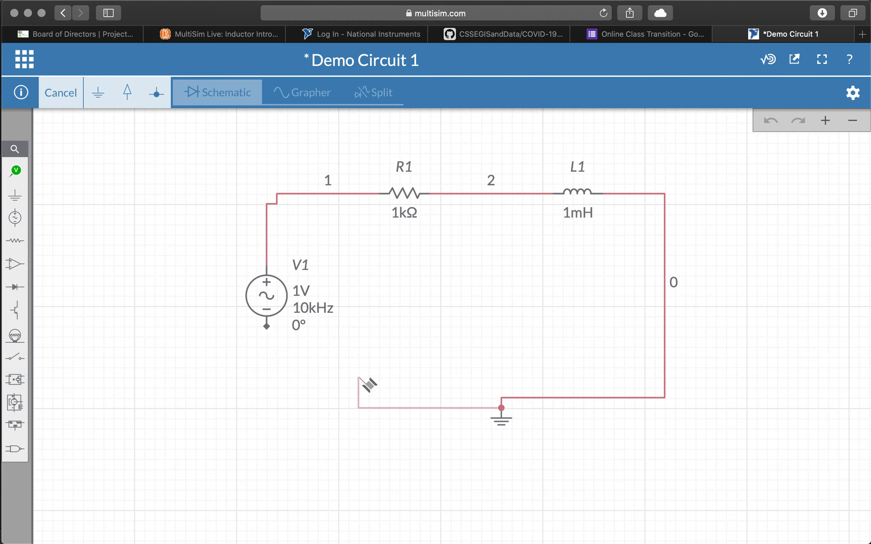
click(269, 330)
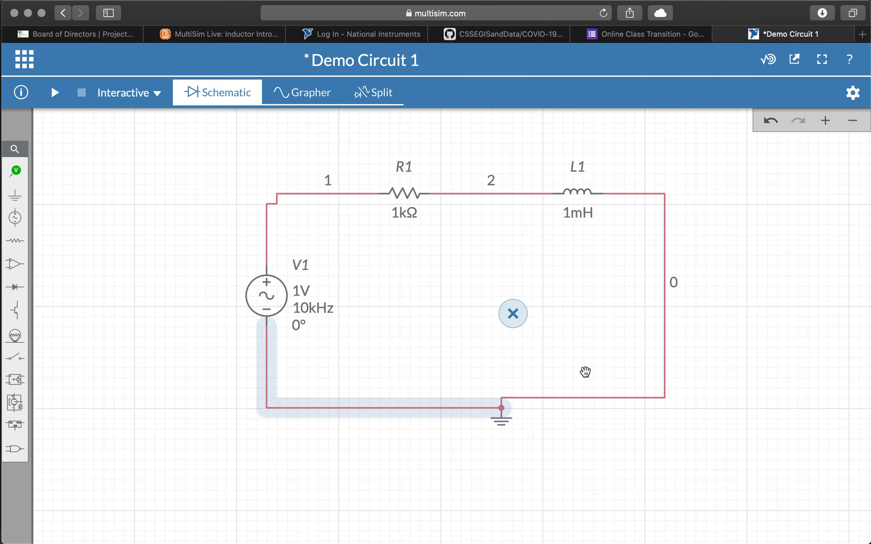
click(567, 335)
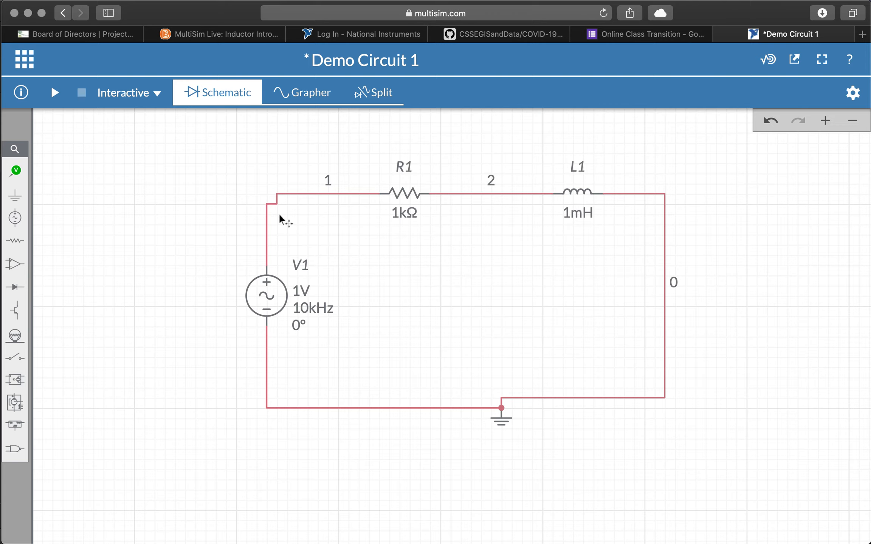
Step: Straighten two wire corners, then uncheck Net labels for nets 1, 2 and 0
drag(268, 197, 265, 194)
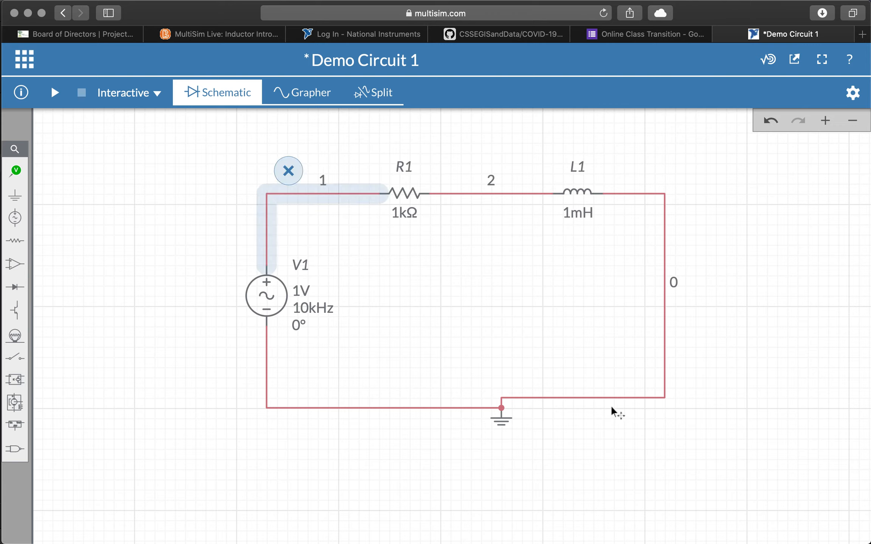
drag(610, 399, 608, 407)
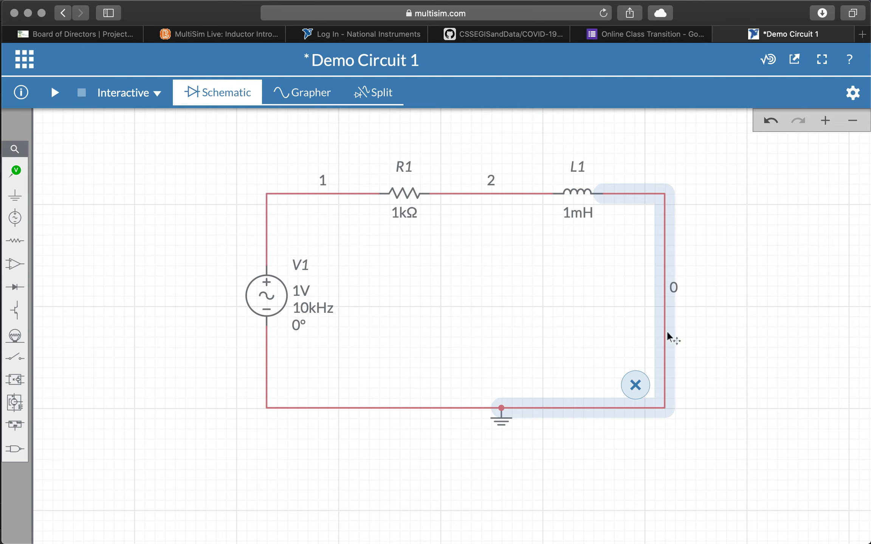
click(318, 191)
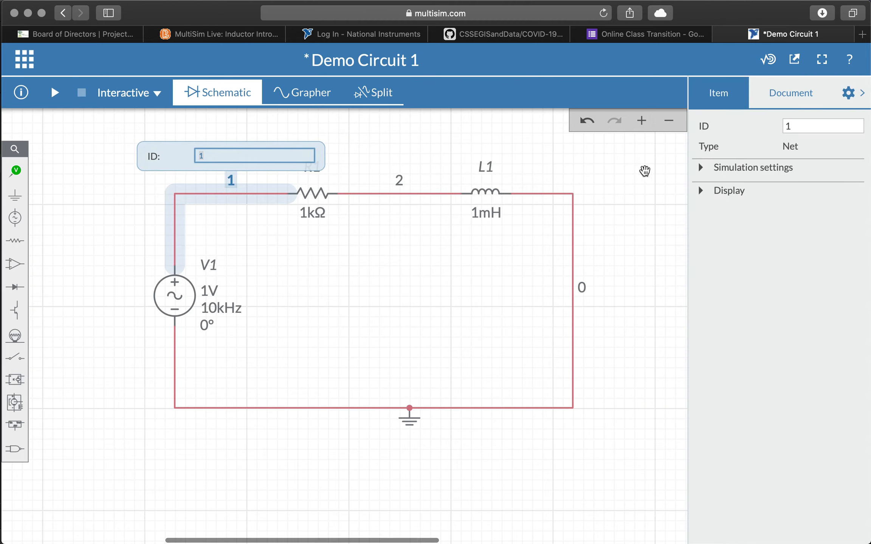
click(699, 189)
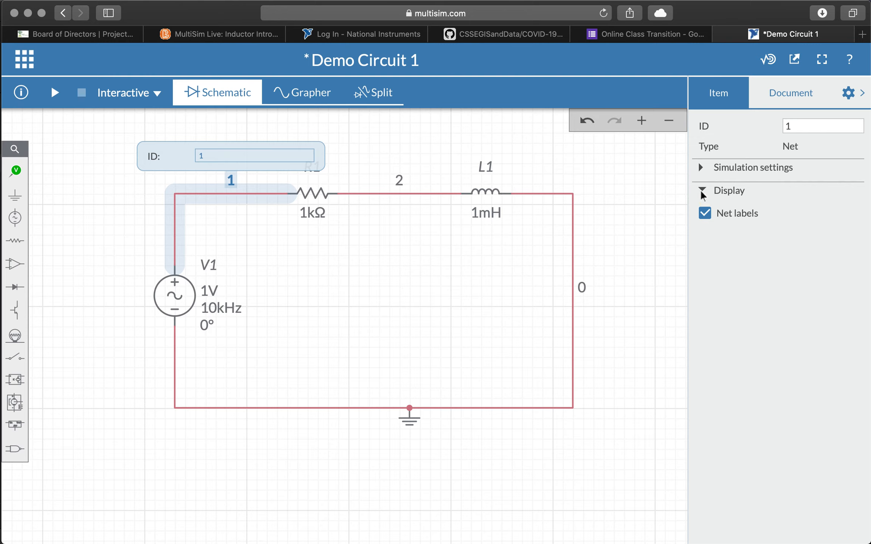
click(703, 216)
click(407, 196)
click(705, 213)
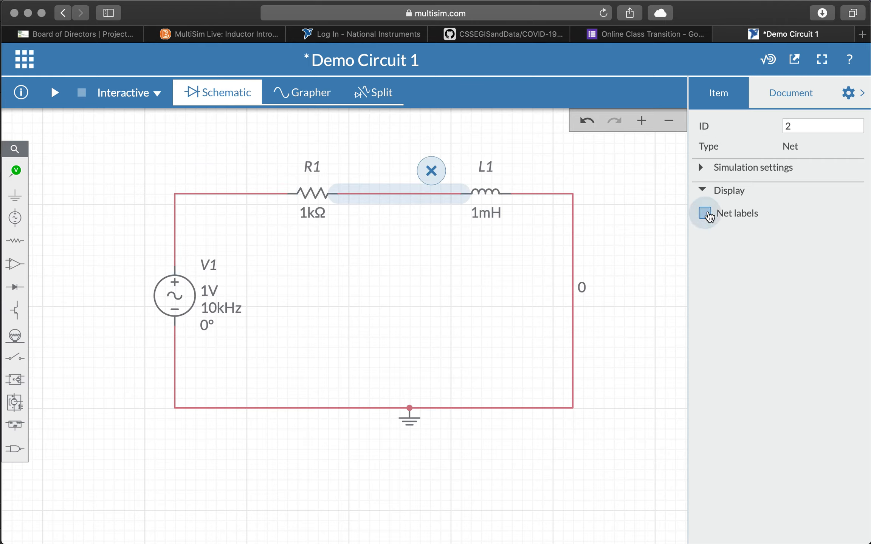
click(575, 283)
click(704, 213)
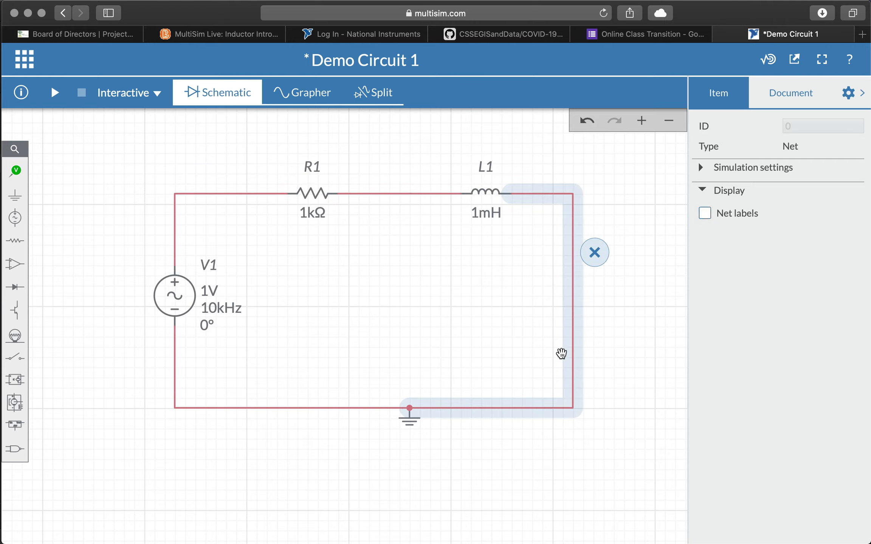
click(848, 95)
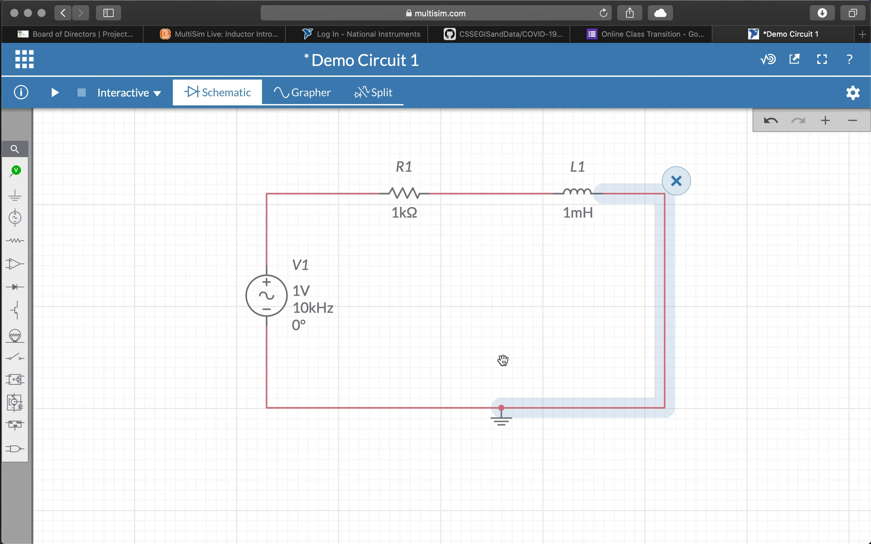
click(732, 325)
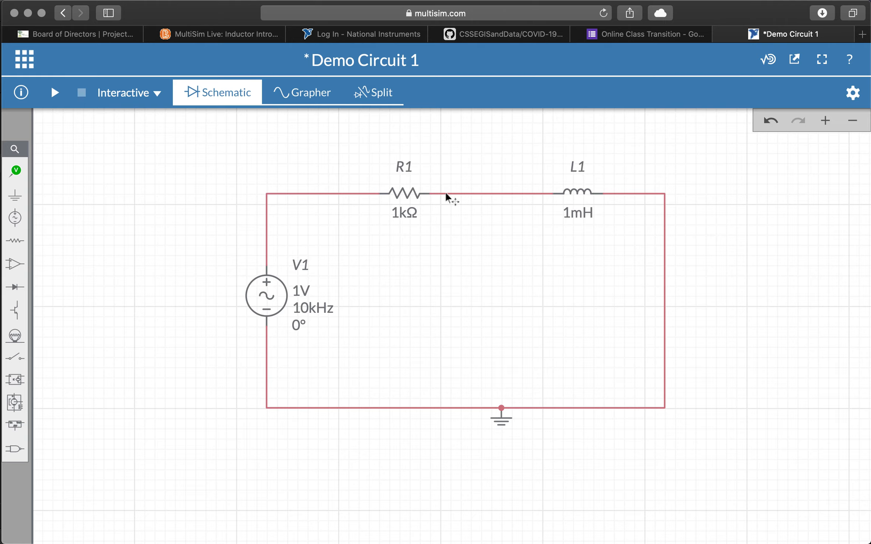
click(495, 413)
click(55, 94)
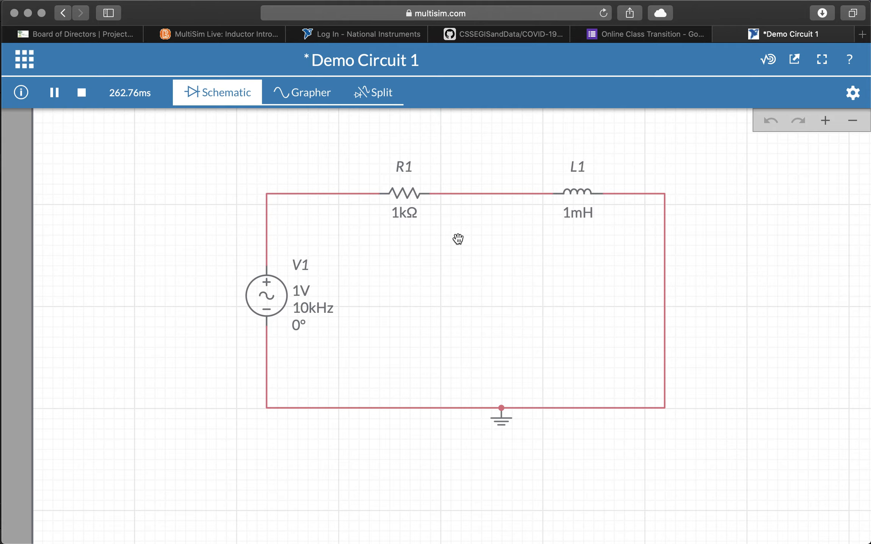
click(308, 96)
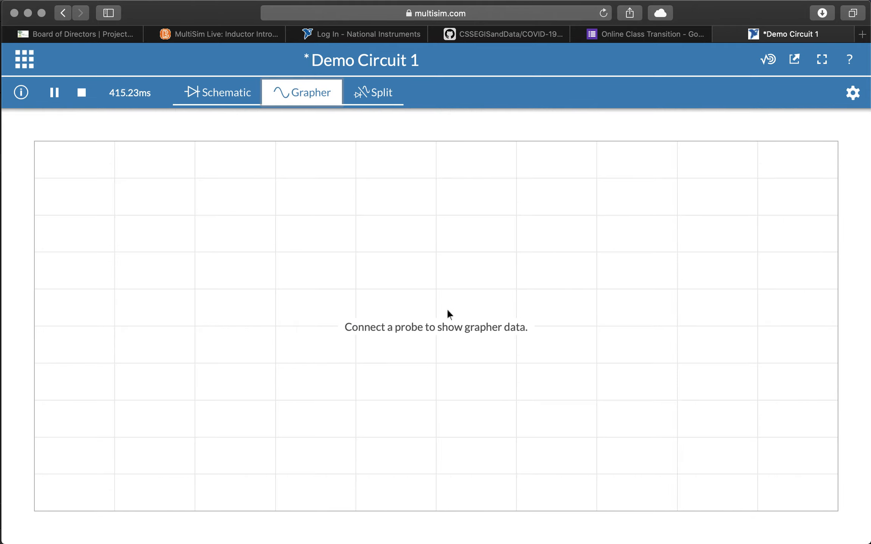
click(221, 92)
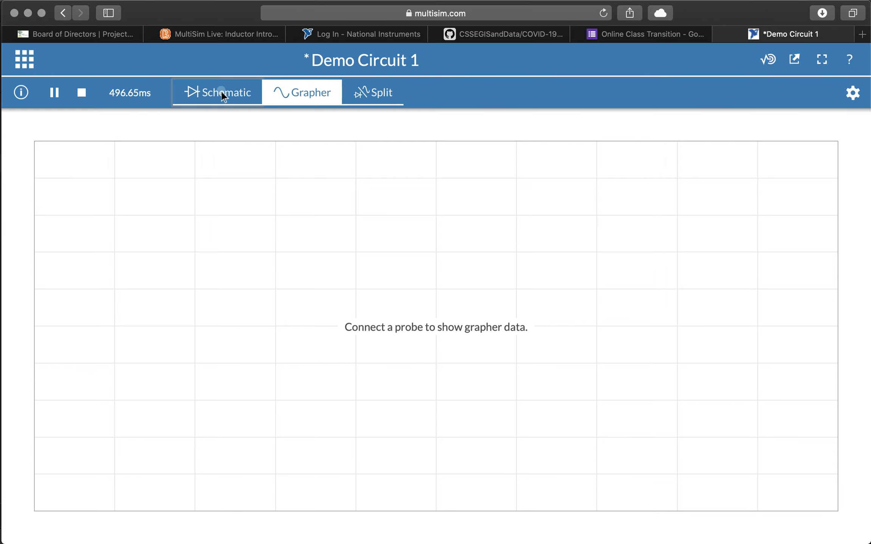
click(81, 92)
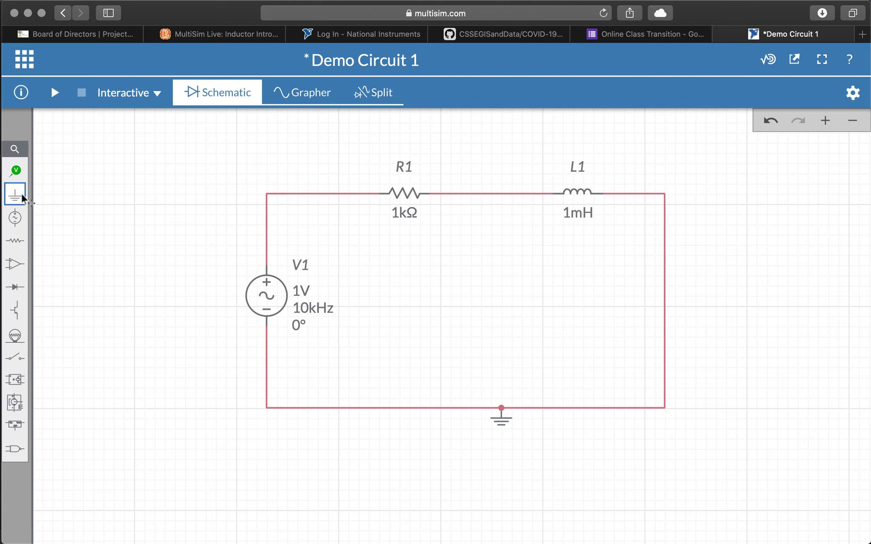
Step: Place a voltage probe on the wire between R1 and L1
click(19, 172)
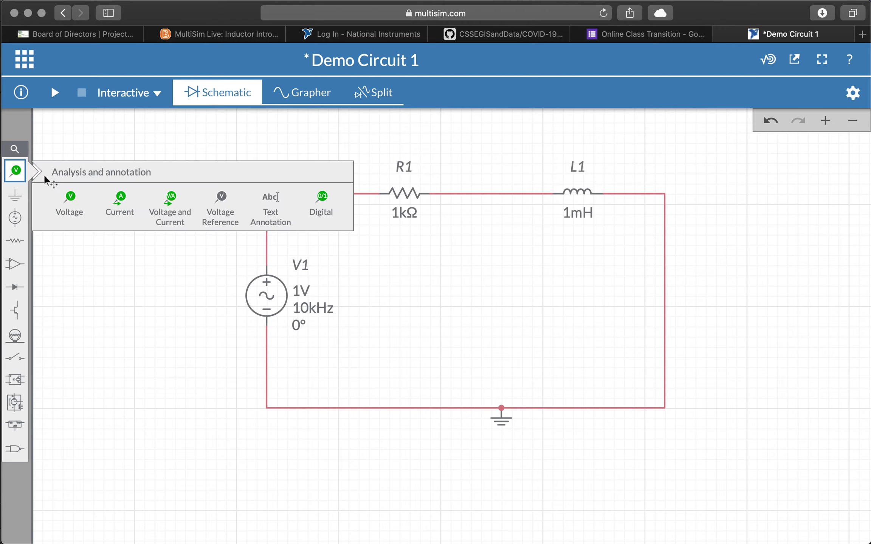
click(70, 209)
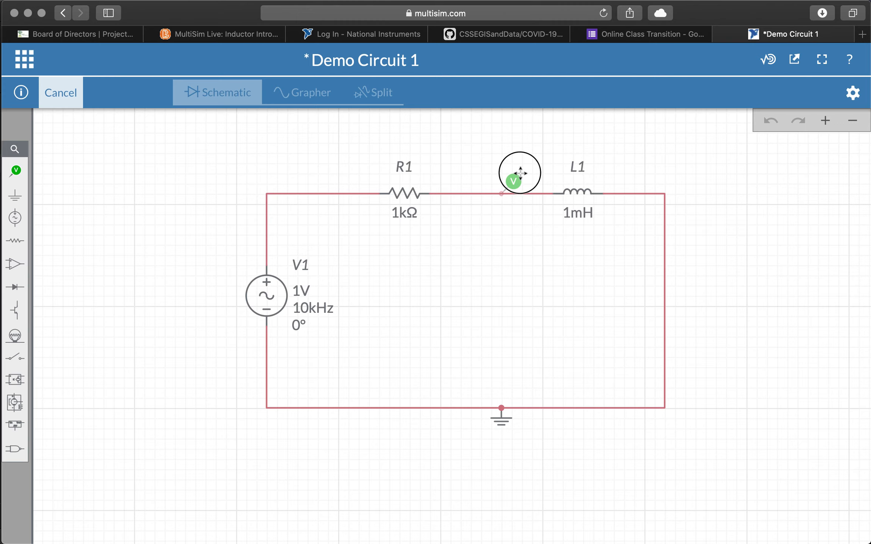
click(520, 173)
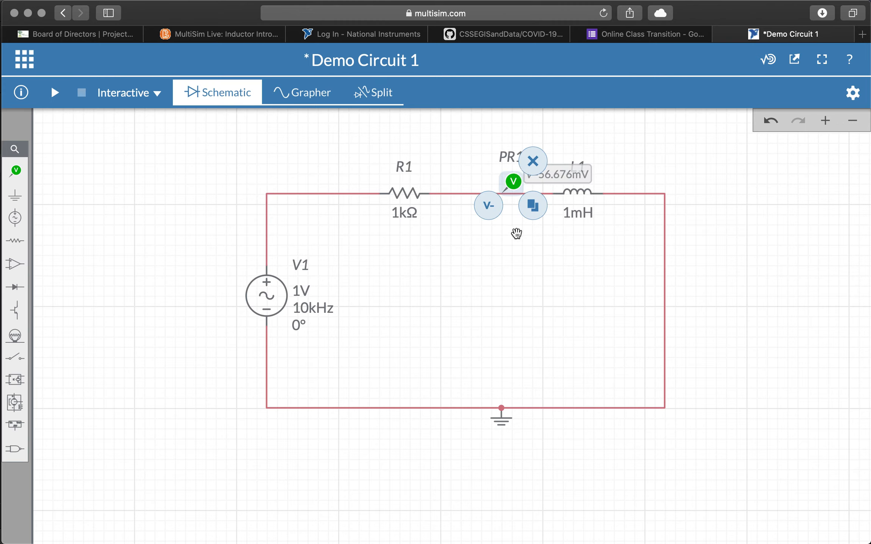
click(722, 279)
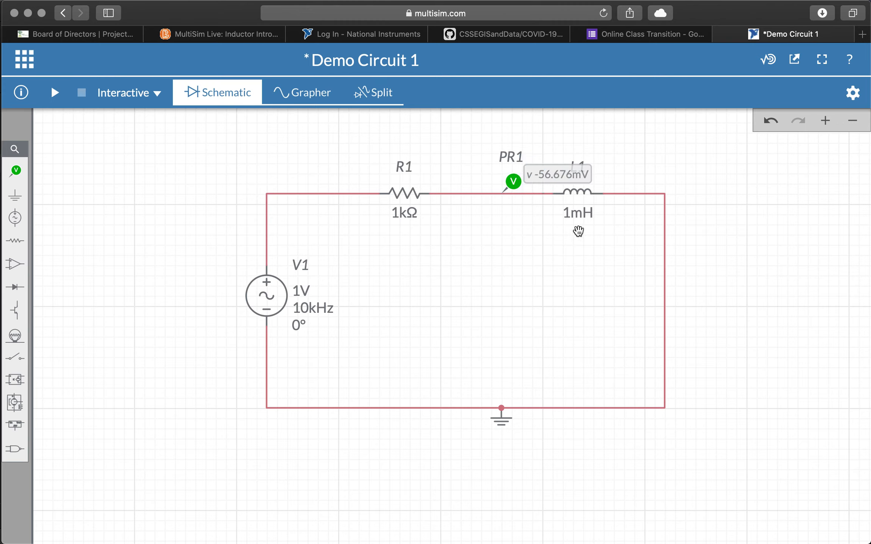
Step: Rename the probe's ID from PR1 to V_L
click(514, 157)
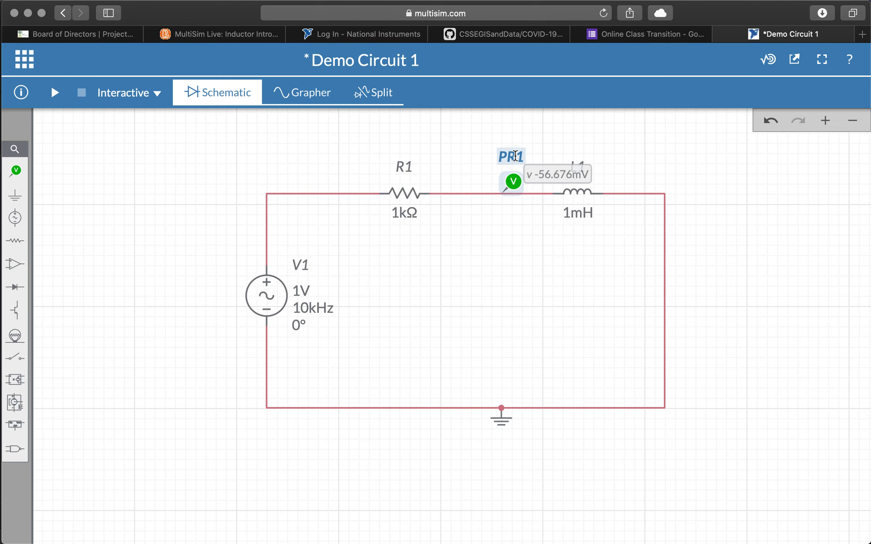
click(852, 93)
click(817, 125)
text(V_L)
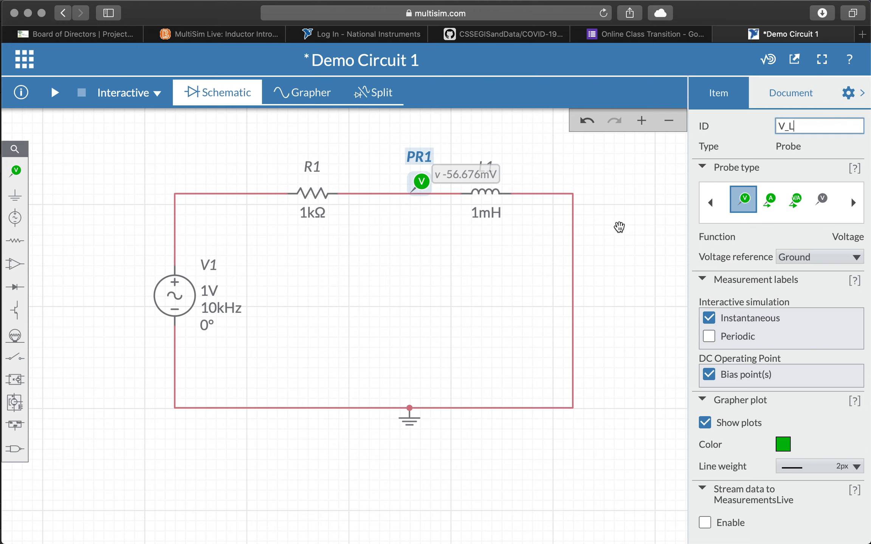
click(618, 227)
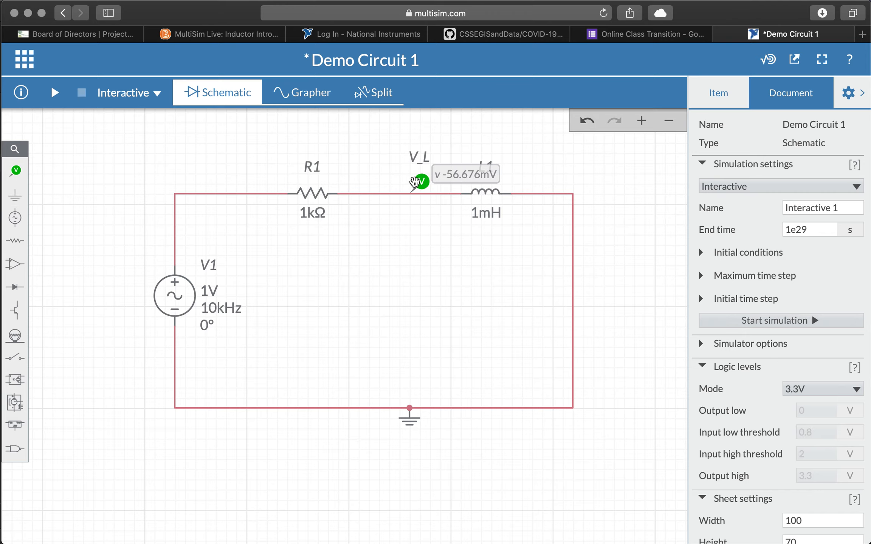
Step: Place a second voltage probe on the wire between V1 and R1
click(16, 171)
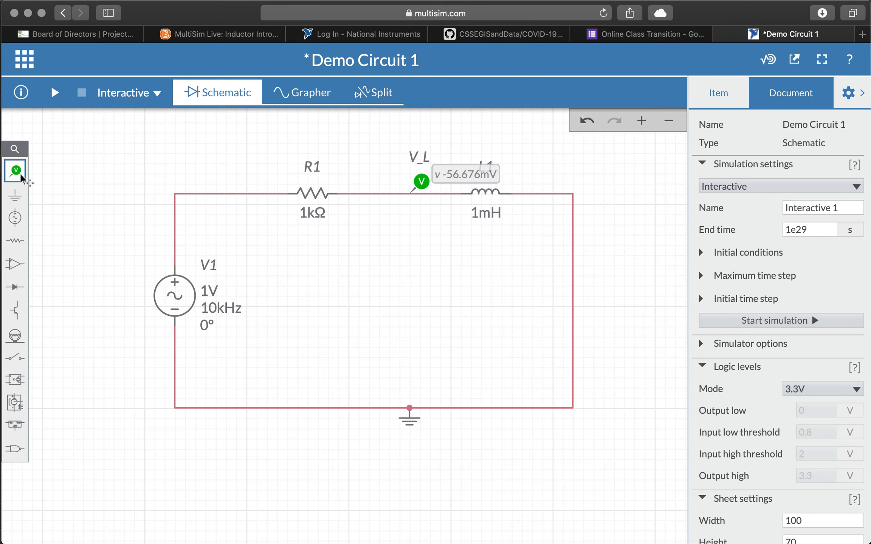
click(62, 201)
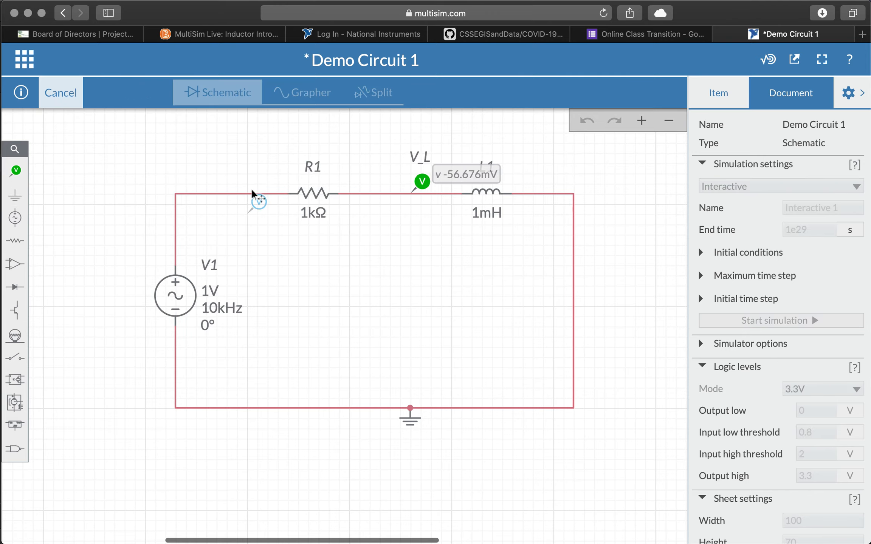
click(224, 174)
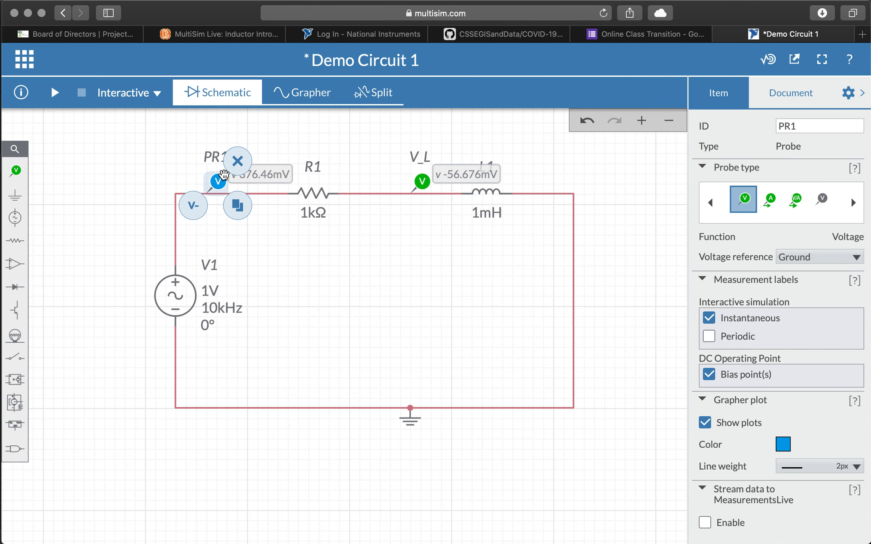
Step: Set the new probe's ID to V_S and start the simulation
click(811, 128)
double_click(811, 128)
text(V)
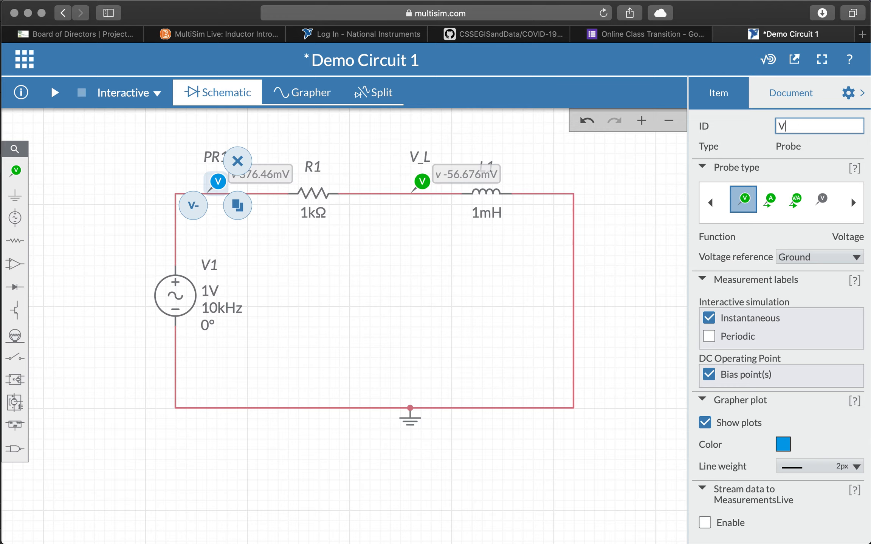
text(_S)
click(860, 93)
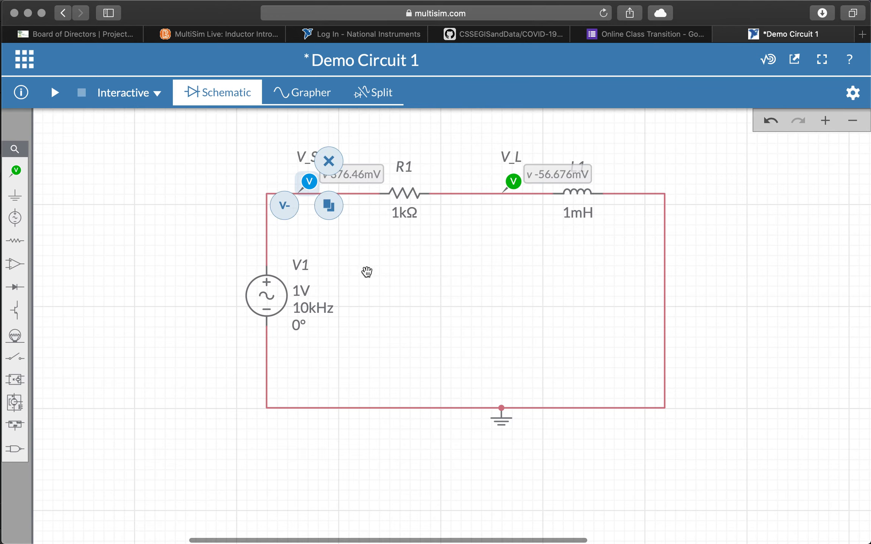
click(177, 247)
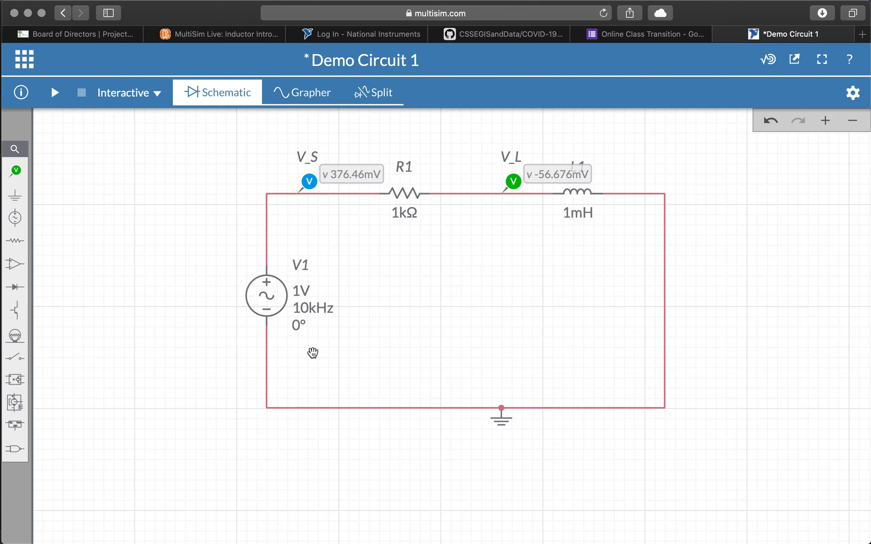
click(55, 96)
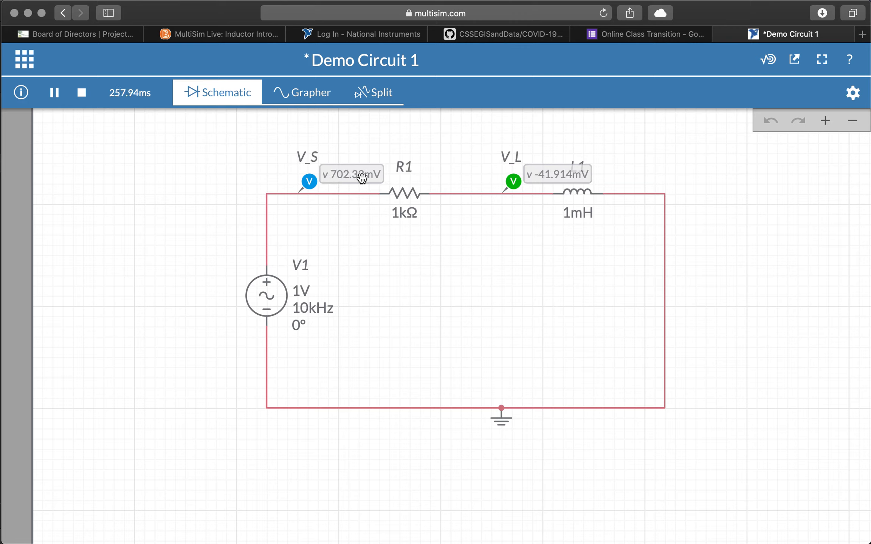
Step: Switch to the Grapher to see the V_S and V_L waveforms plotted
click(304, 93)
mouse_move(331, 290)
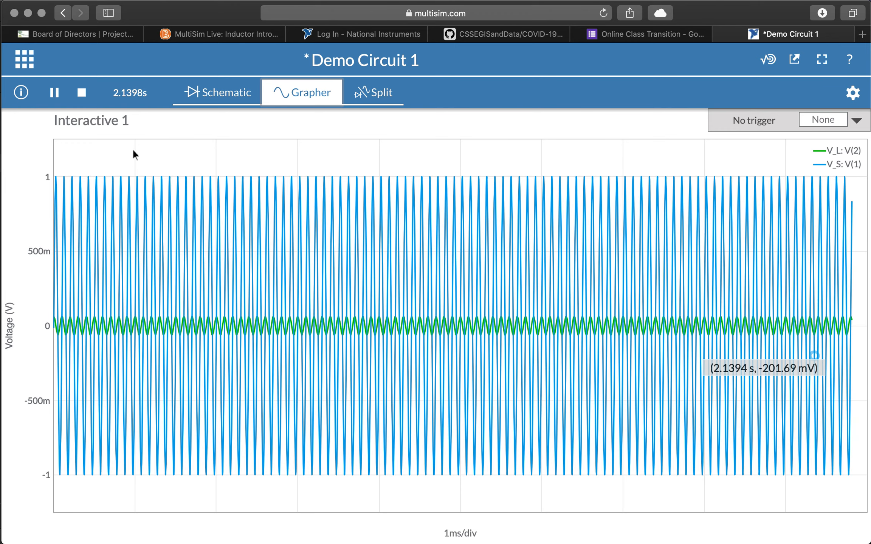
Step: Stop the simulation so the grapher keeps the V_S and V_L traces
click(83, 93)
mouse_move(301, 334)
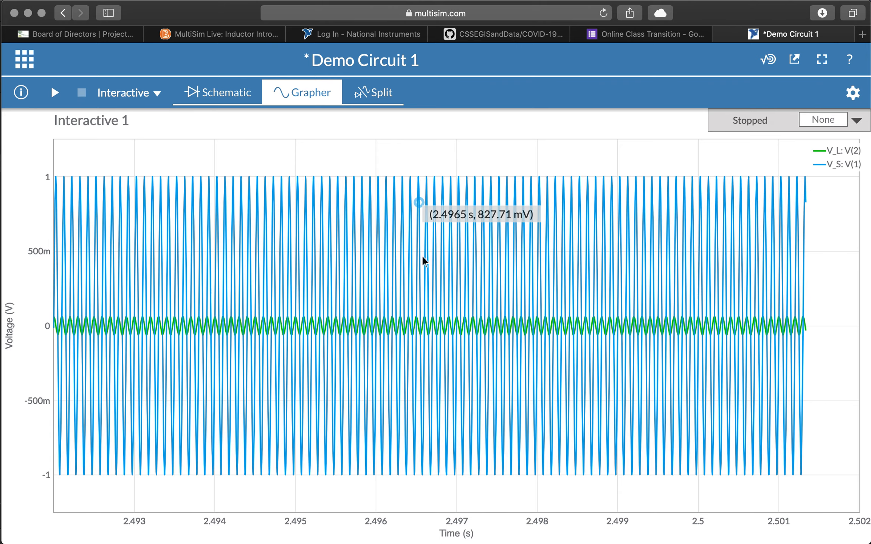
Step: Fit the graph to all data, then zoom the voltage axis to about -4.27 V to 4.16 V
click(852, 93)
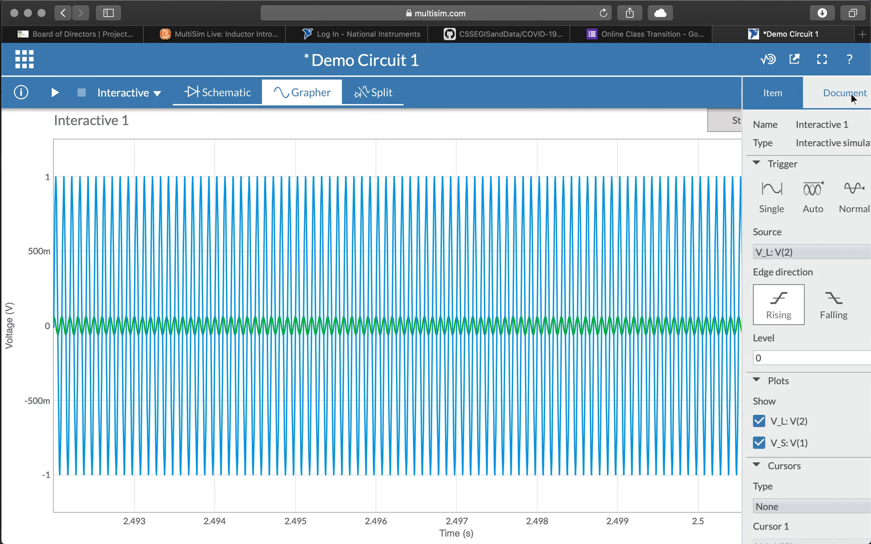
scroll(786, 390, down, 5)
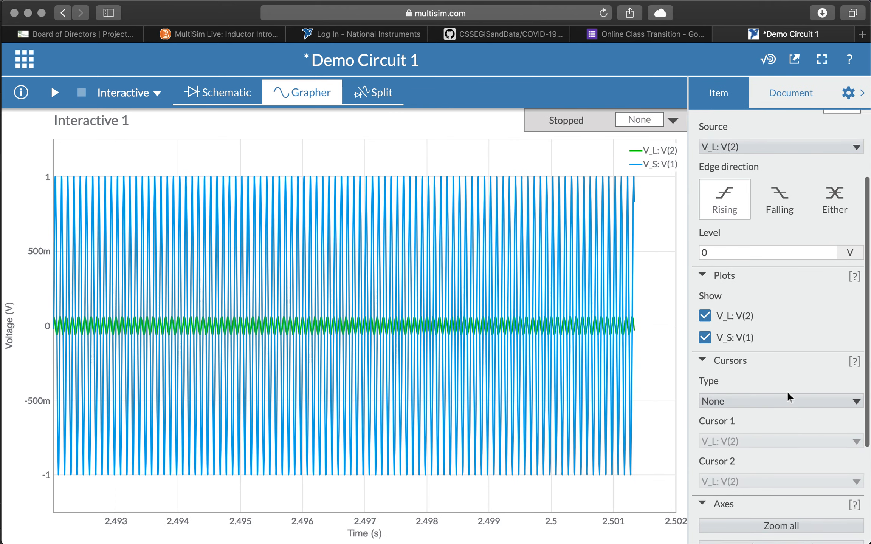
scroll(786, 391, down, 1)
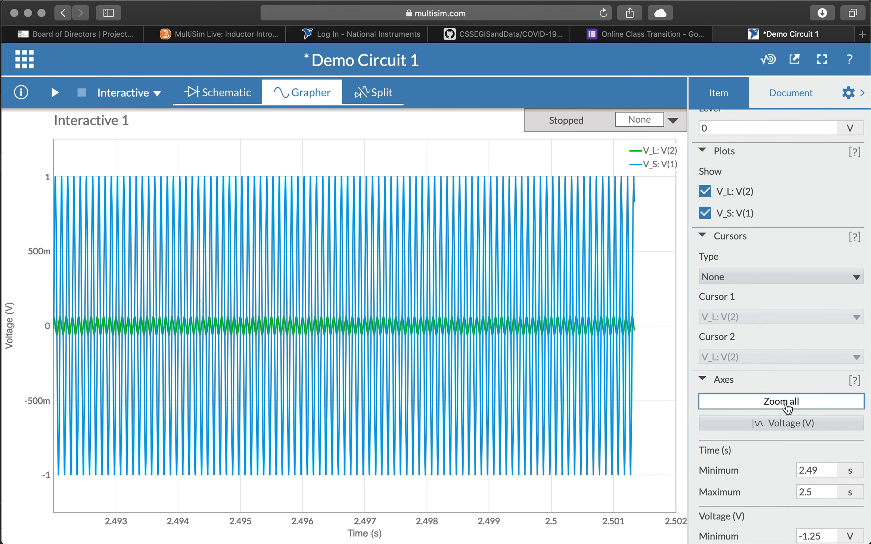
click(787, 403)
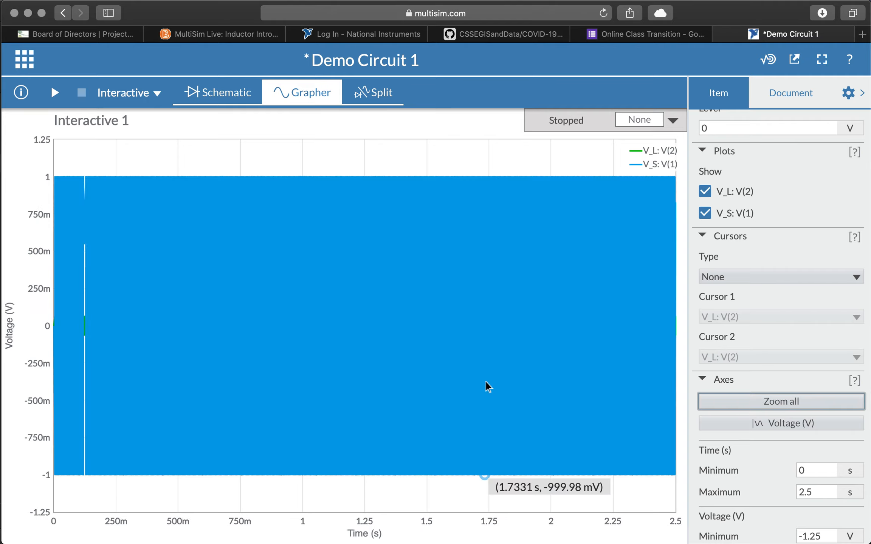
click(818, 421)
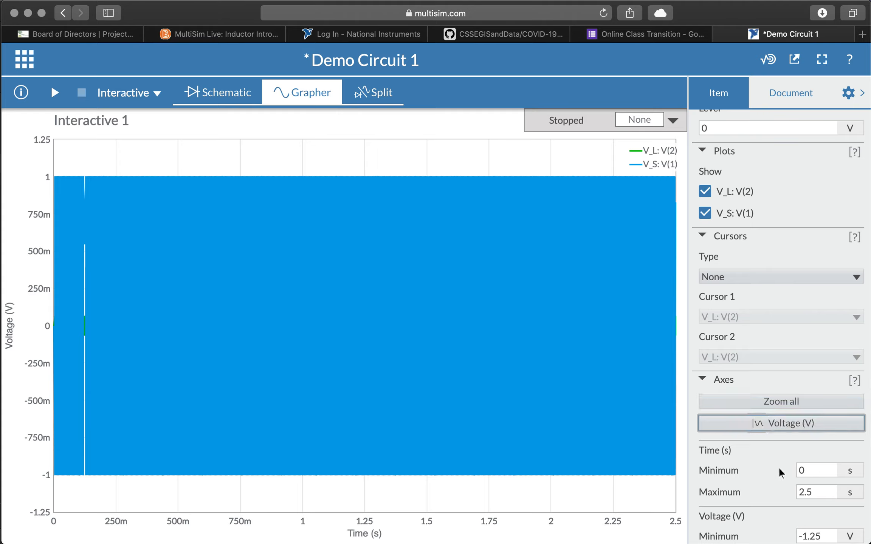
scroll(765, 450, down, 2)
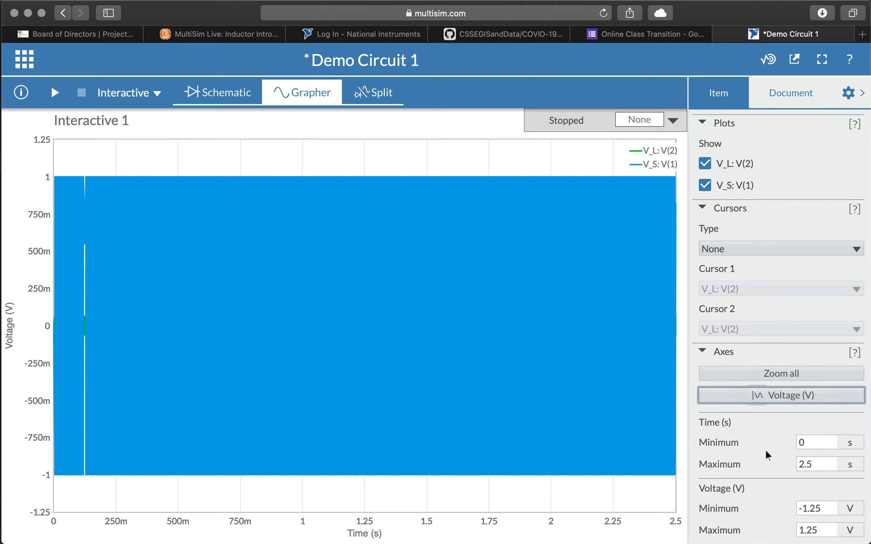
click(805, 442)
scroll(31, 323, up, 6)
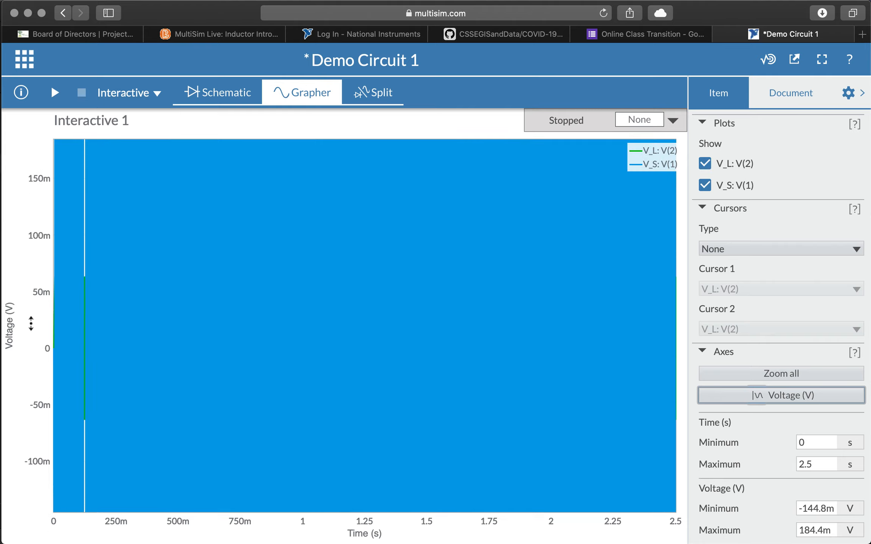
scroll(31, 323, up, 3)
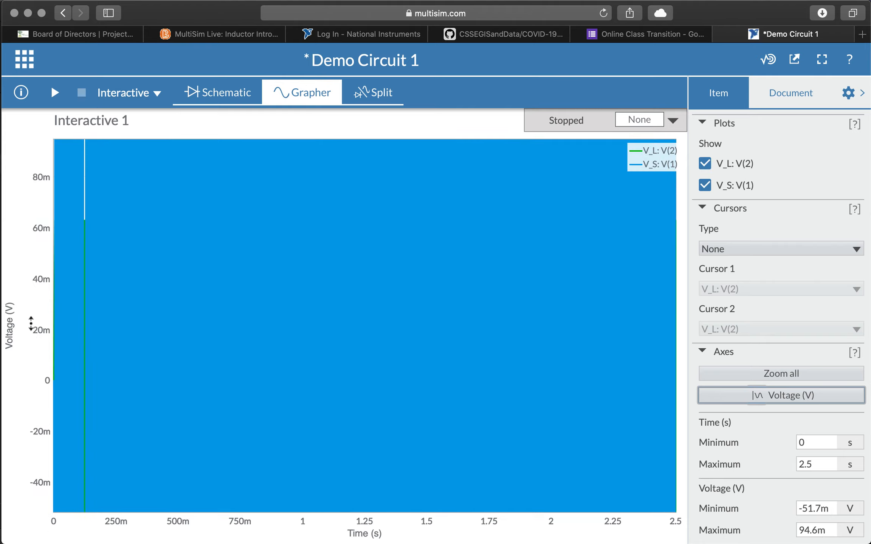
scroll(31, 323, down, 12)
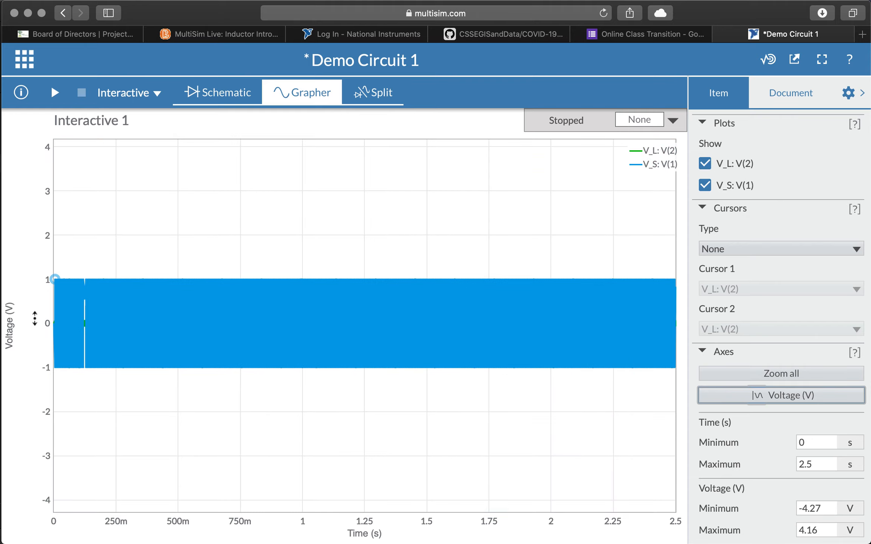
Step: Set Voltage Minimum to -1 and Maximum to 1, then scroll to test the time-axis zoom
click(798, 439)
click(819, 502)
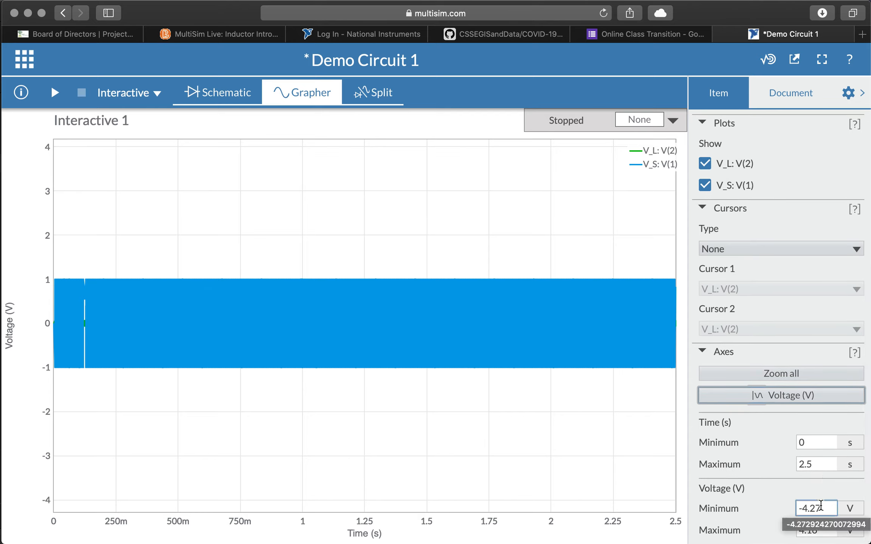
double_click(820, 505)
text(-1)
key(Tab)
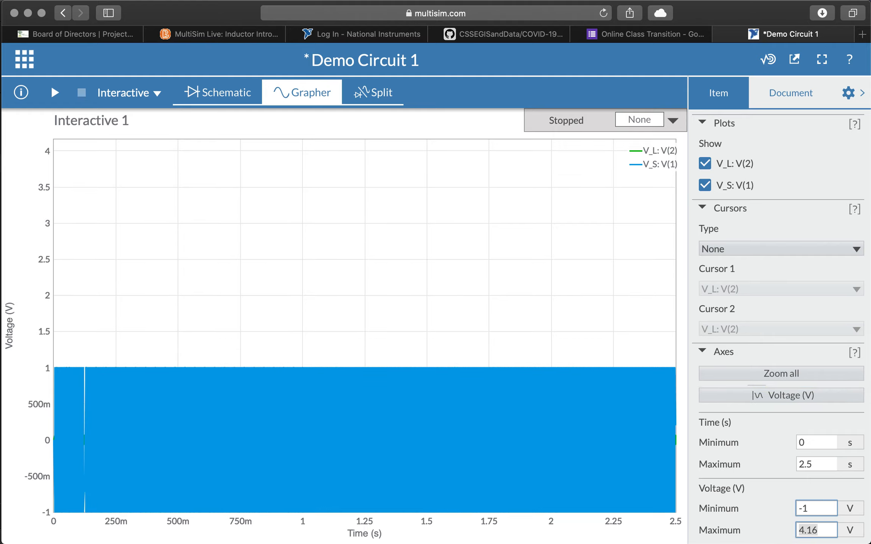
text(1)
key(Tab)
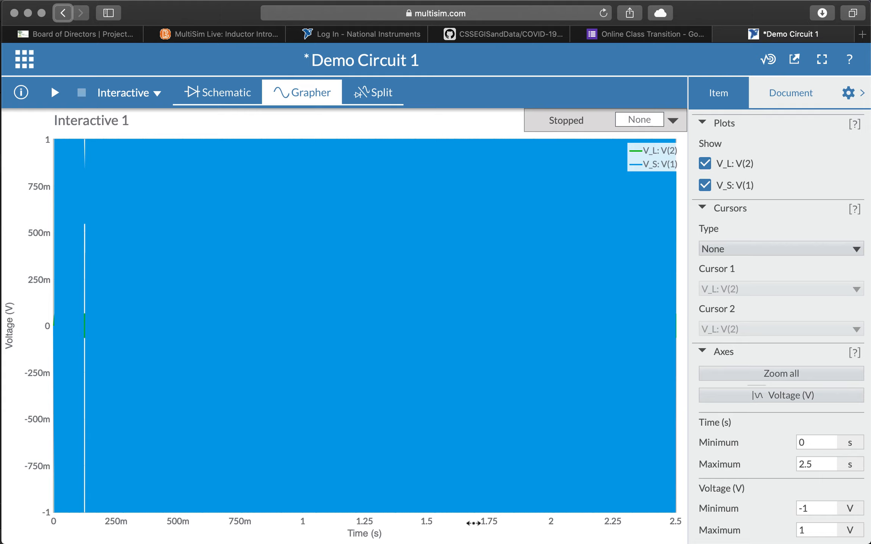
scroll(473, 523, up, 10)
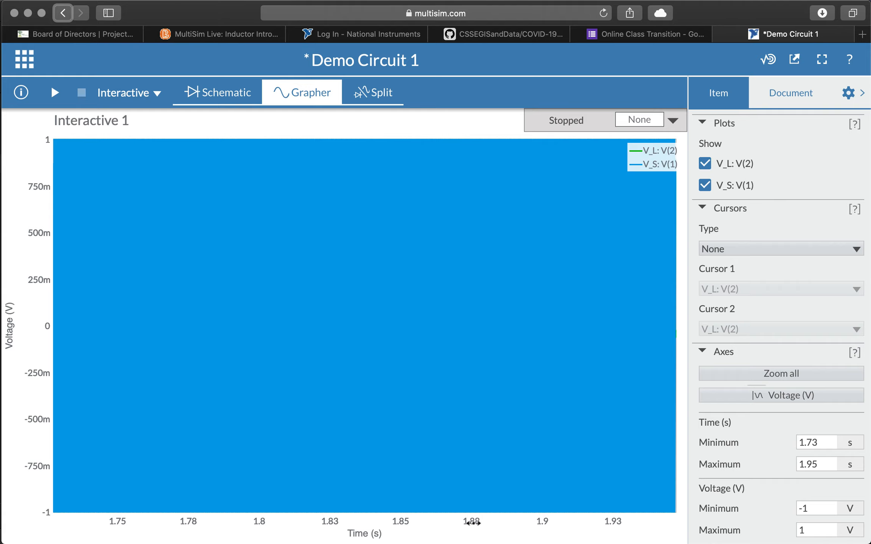
scroll(472, 523, up, 5)
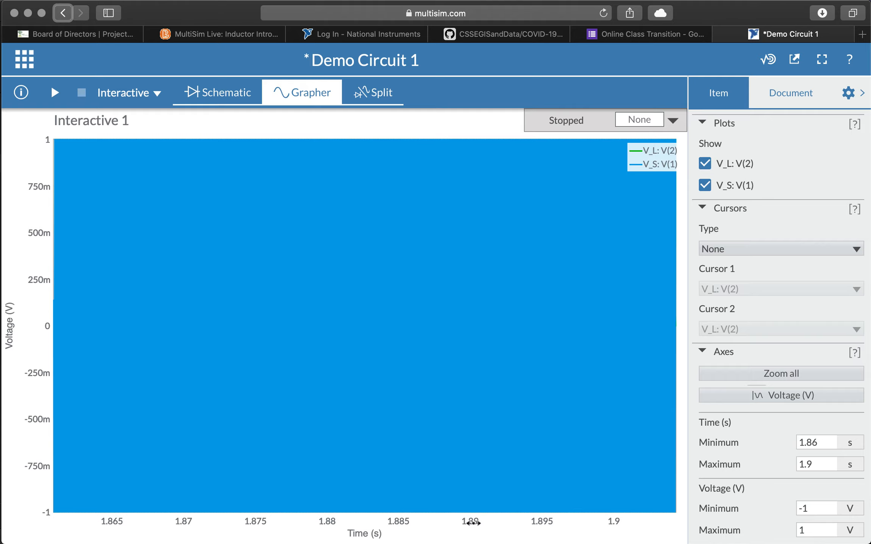
scroll(471, 524, down, 10)
Step: Change Time Maximum from 2.5 s to 0.001, then to .1m (100 µs)
click(816, 465)
double_click(816, 465)
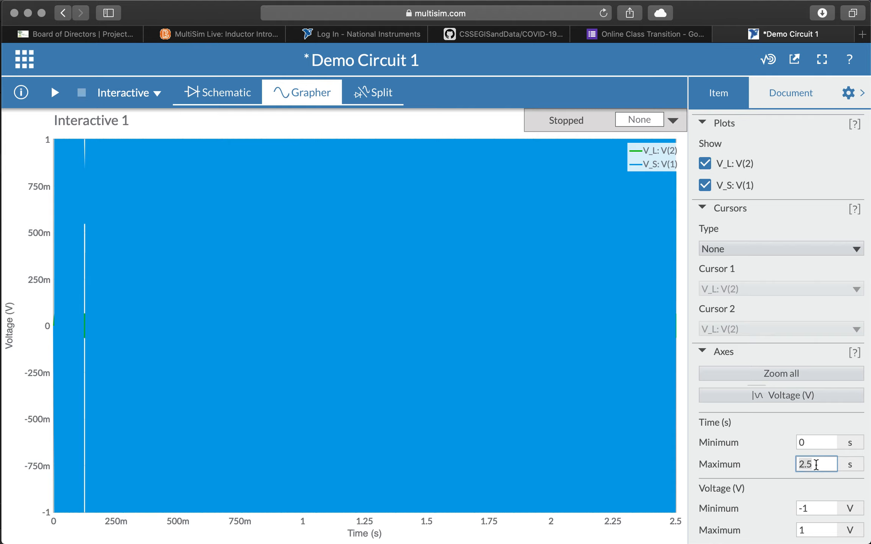
text(0.00)
key(BackSpace)
key(BackSpace)
text(01)
key(Return)
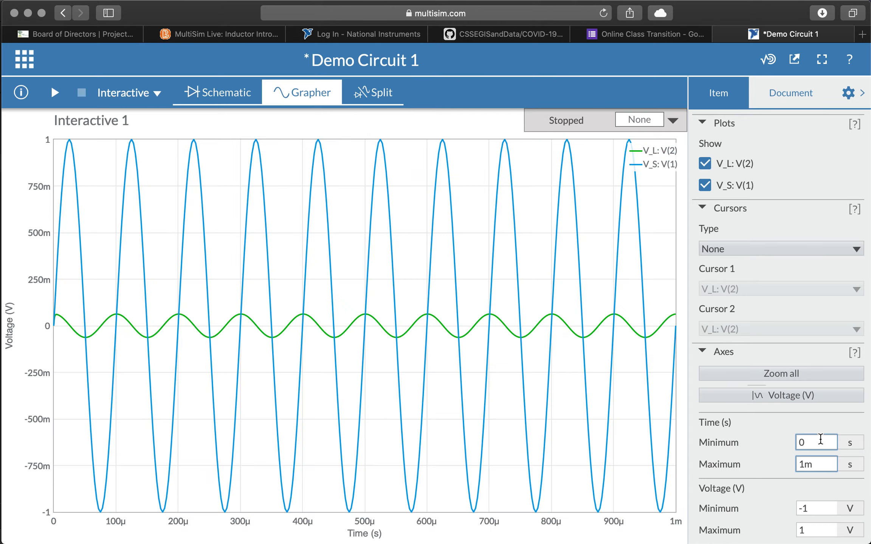
key(BackSpace)
key(BackSpace)
text(.1m)
key(Tab)
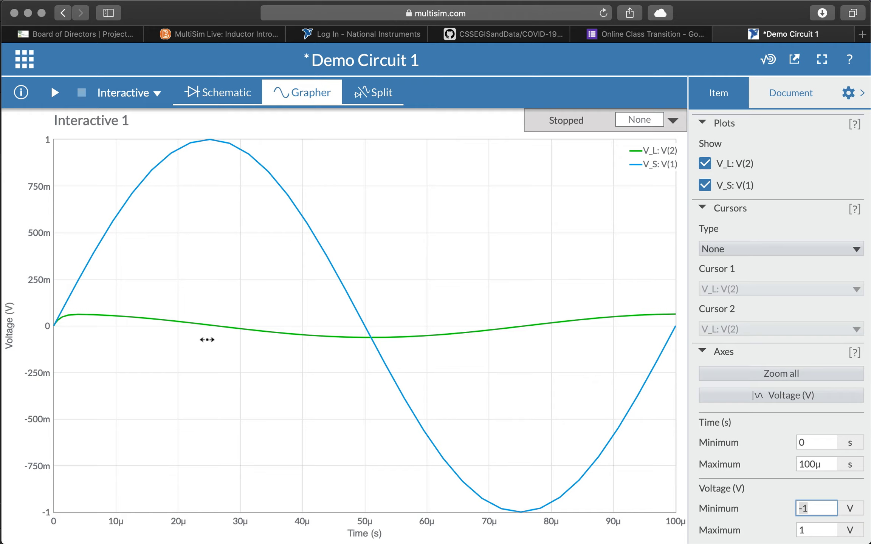
mouse_move(208, 333)
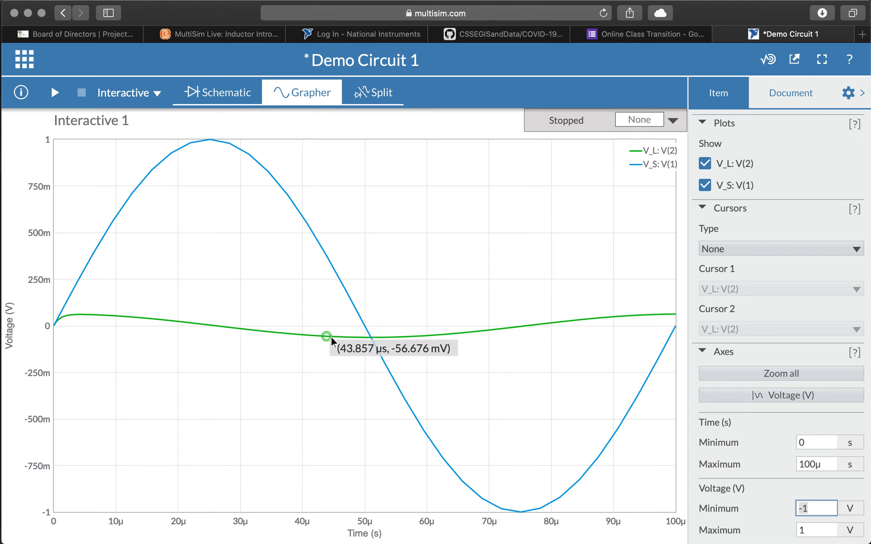
mouse_move(661, 324)
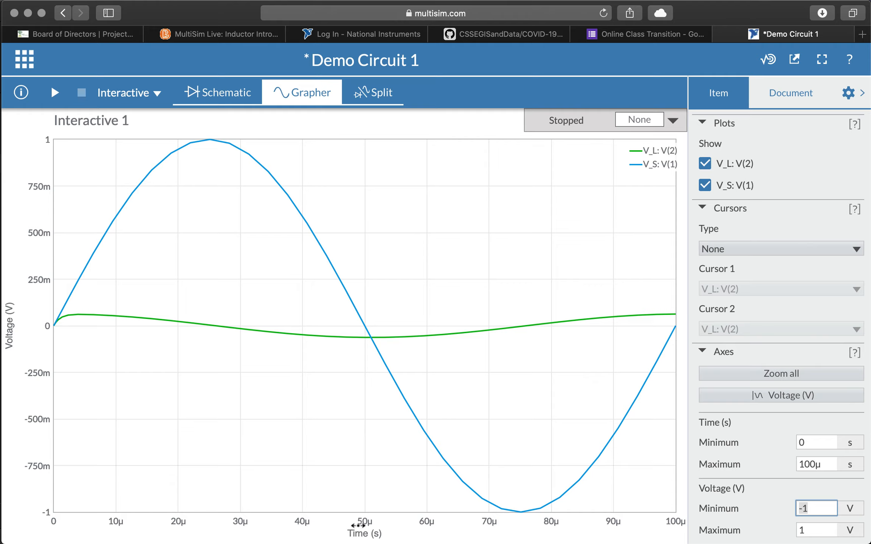
mouse_move(374, 333)
click(817, 458)
Step: Hide the settings pane and switch to Split view, zooming out the schematic beside the graph
click(848, 94)
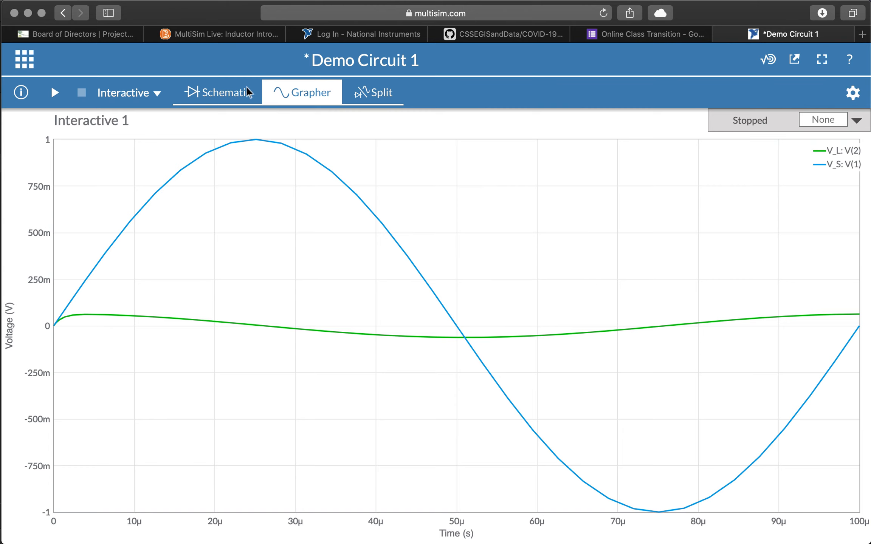
click(388, 93)
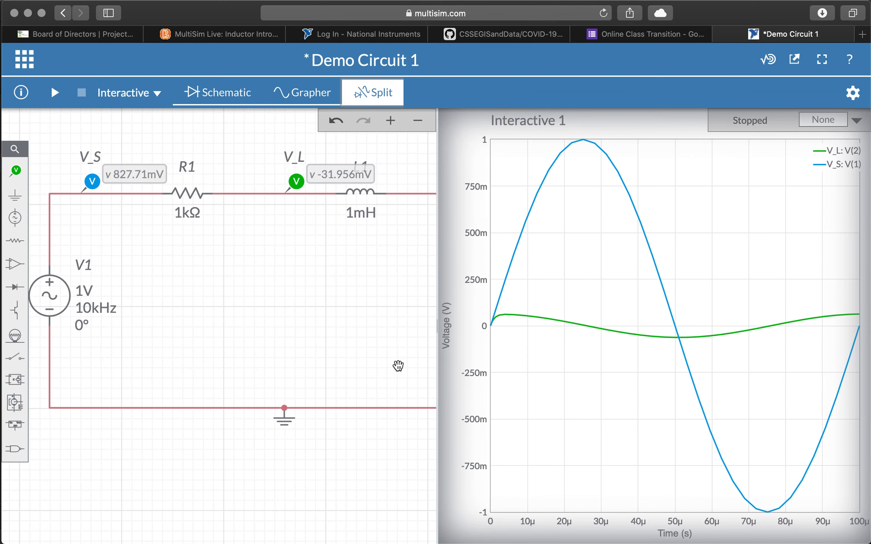
scroll(302, 307, down, 3)
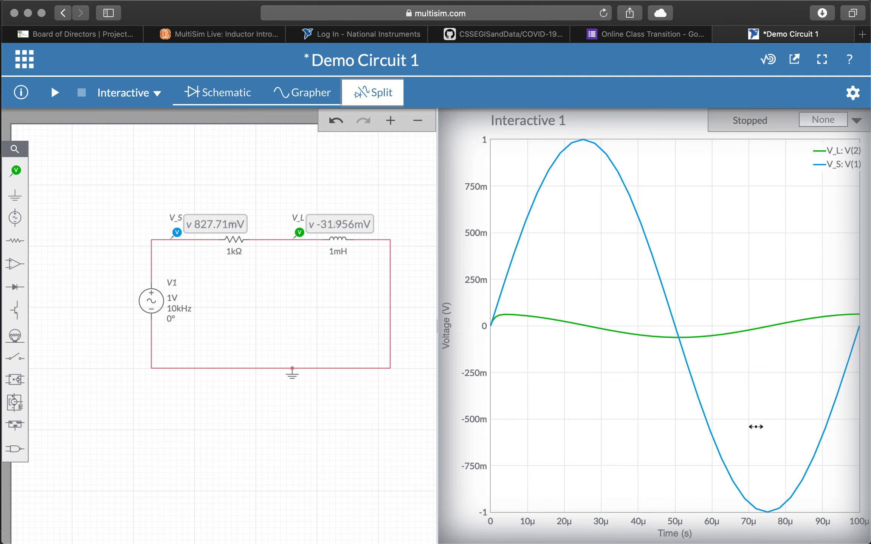
mouse_move(687, 361)
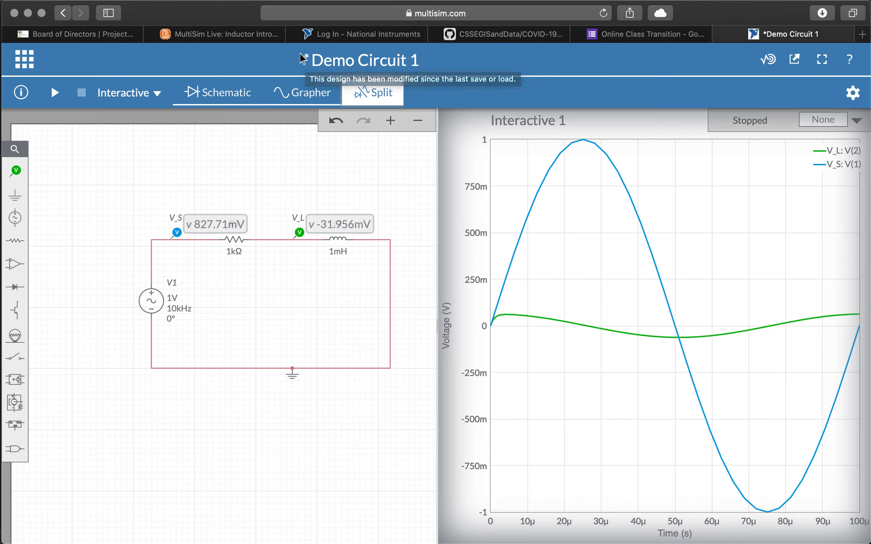
Step: Save Demo Circuit 1 from the apps grid menu, then reopen the menu at Go to
click(24, 57)
click(45, 122)
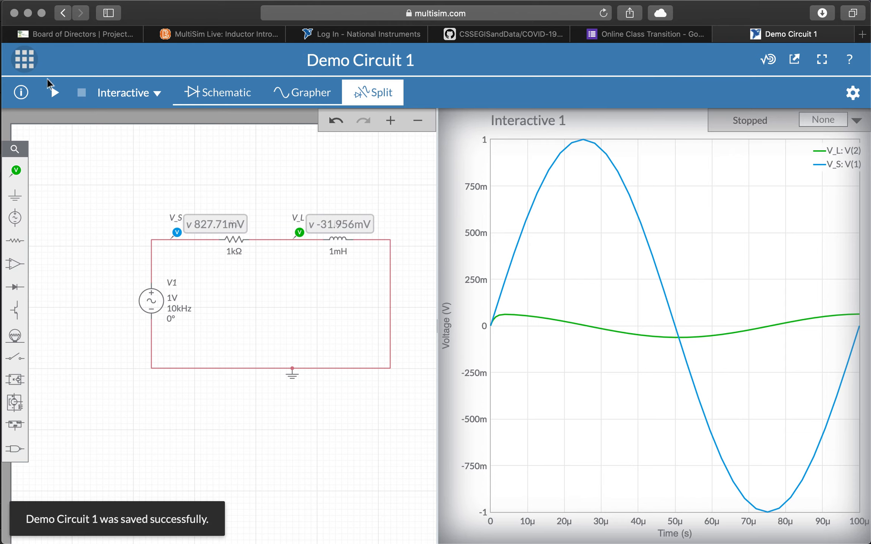
click(22, 61)
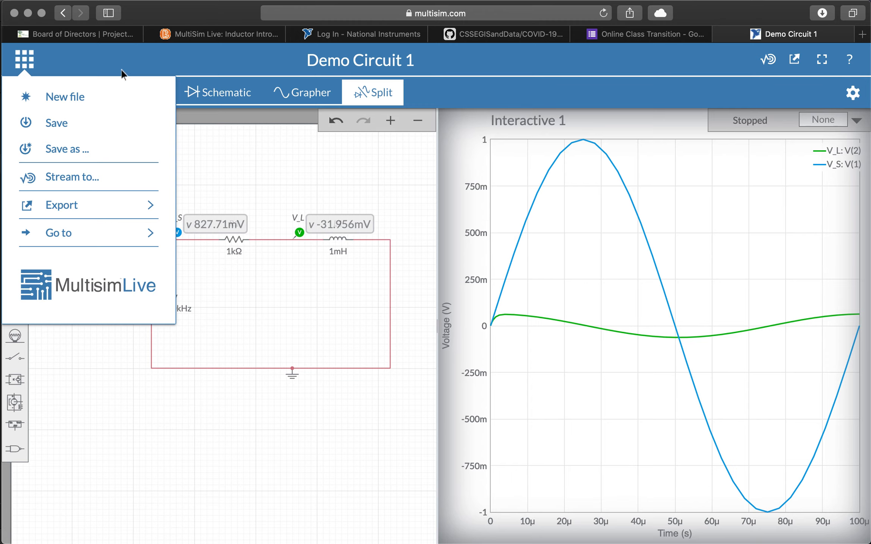
click(160, 49)
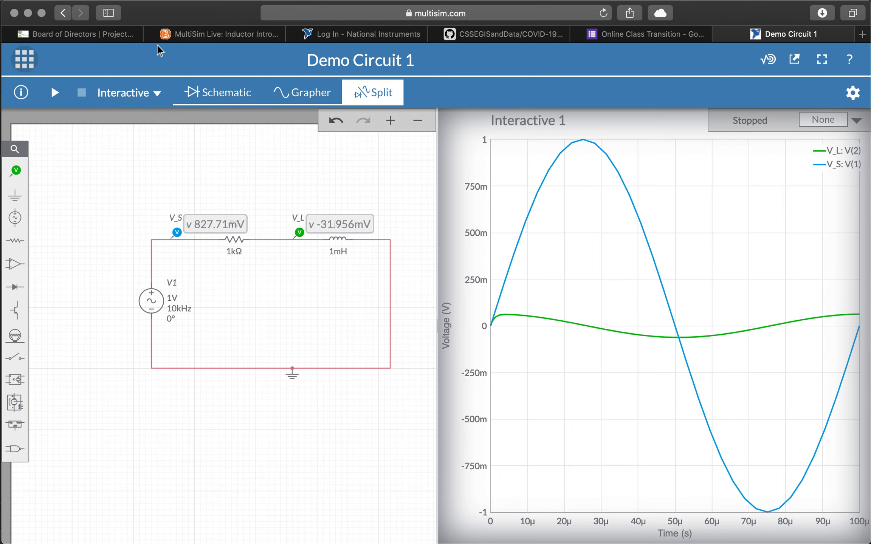
click(25, 60)
mouse_move(69, 234)
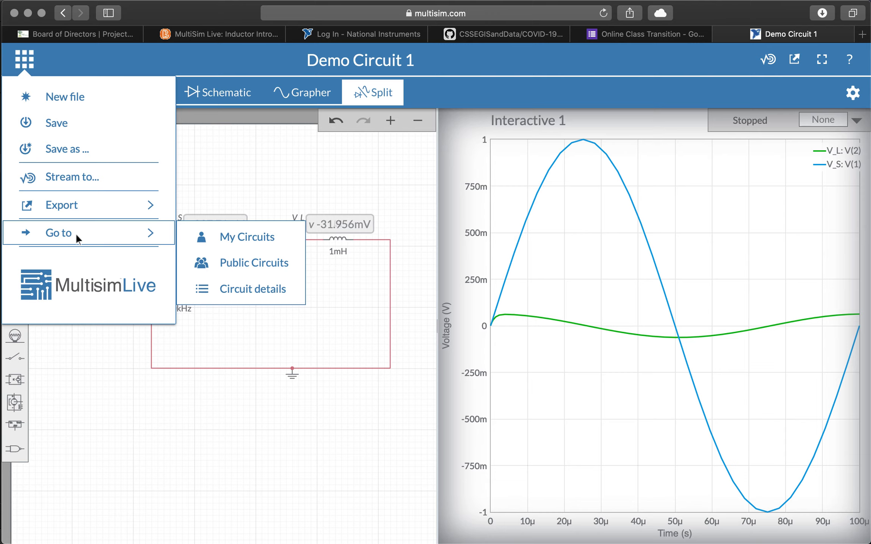
Step: Open My Circuits and check that Demo Circuit 1 is listed first, modified 0 minutes ago
click(226, 236)
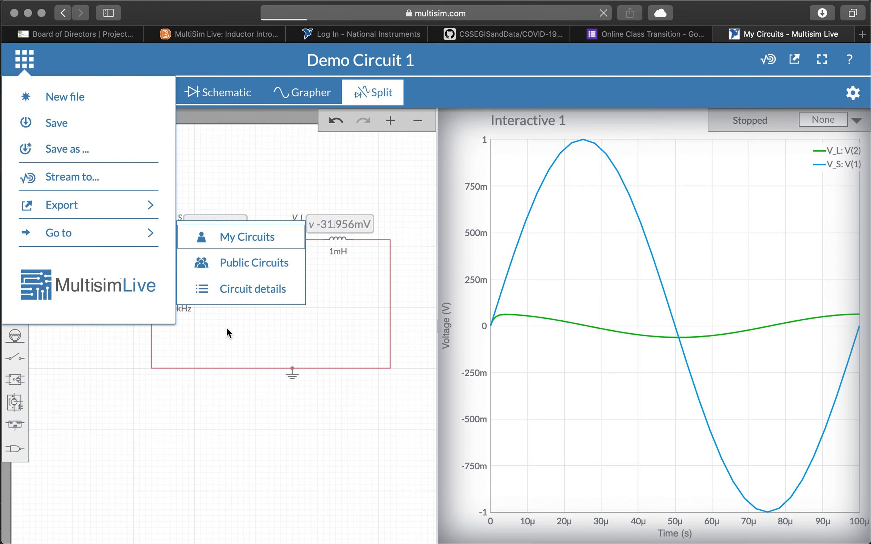
scroll(459, 235, down, 10)
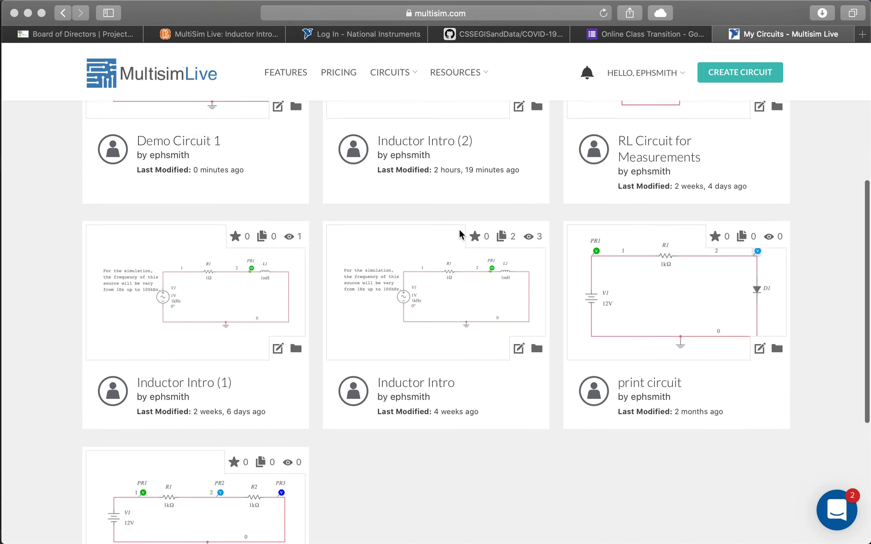
scroll(461, 235, down, 4)
scroll(460, 235, up, 10)
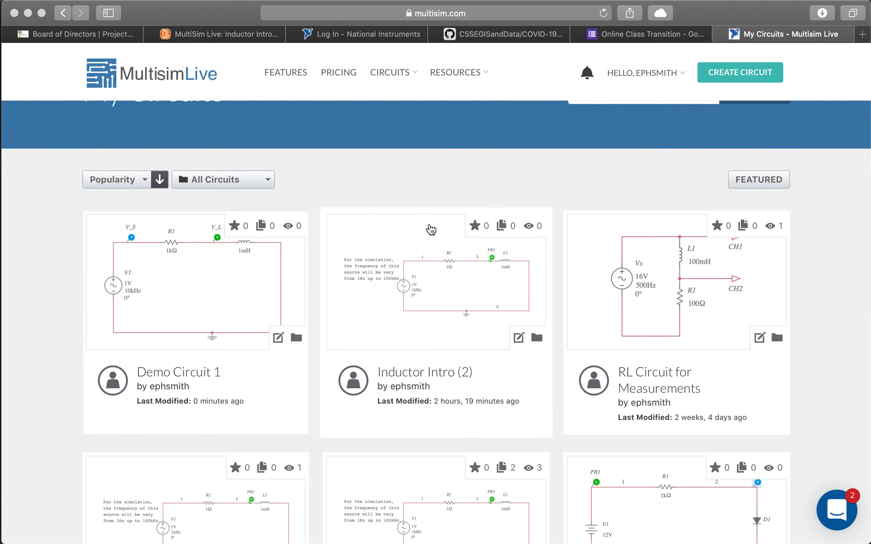
scroll(437, 167, up, 3)
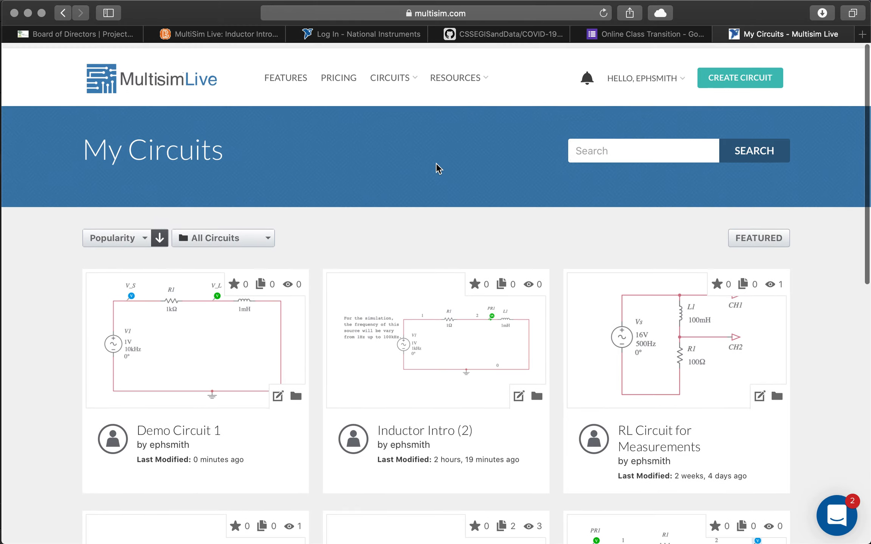